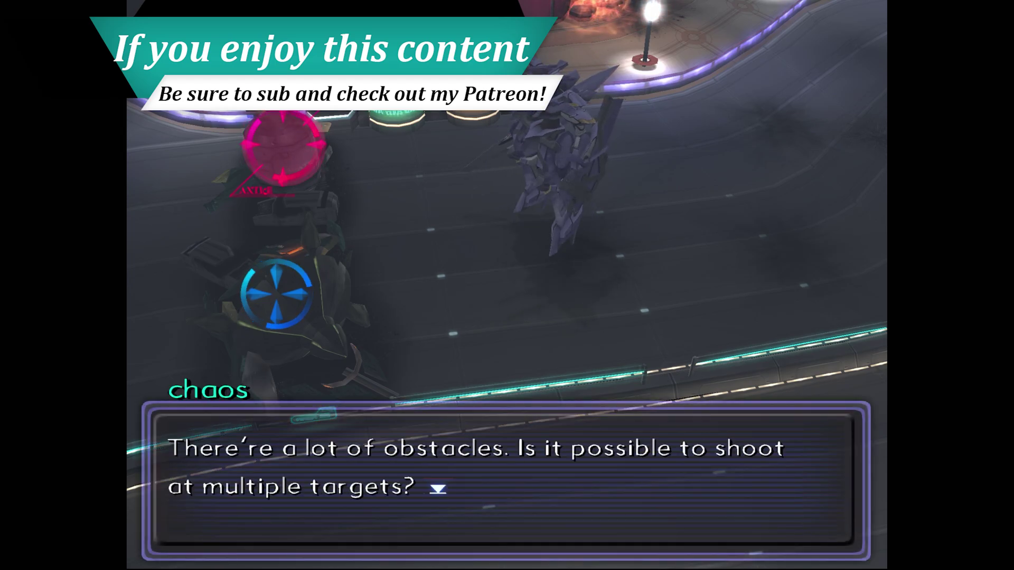
key(Return)
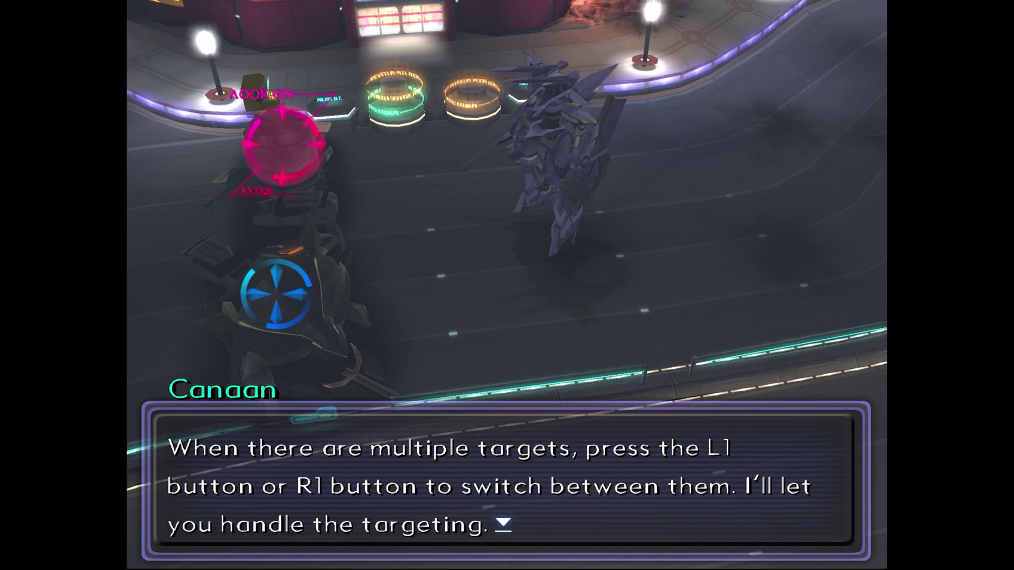
key(Return)
key(Tab)
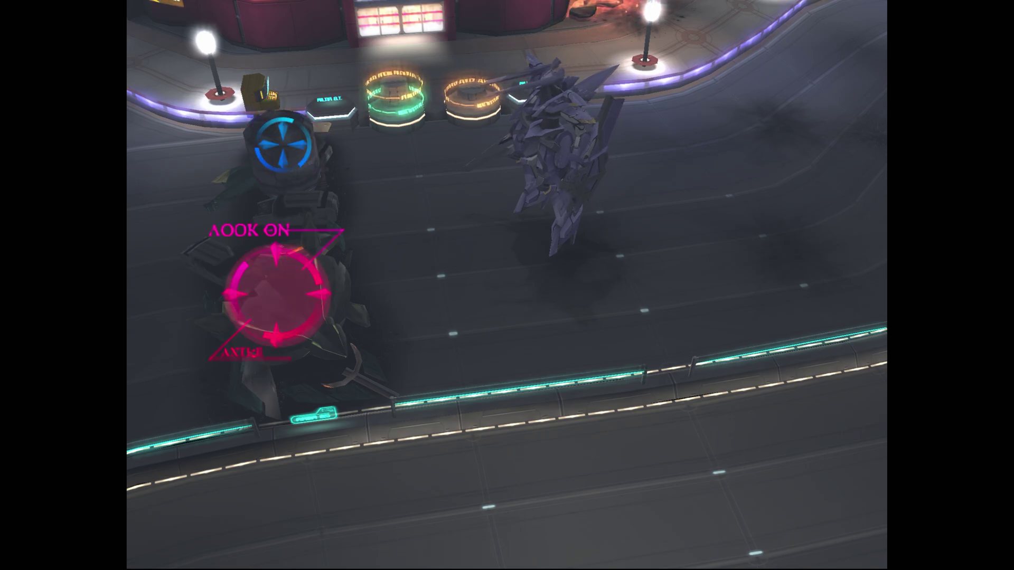
key(Tab)
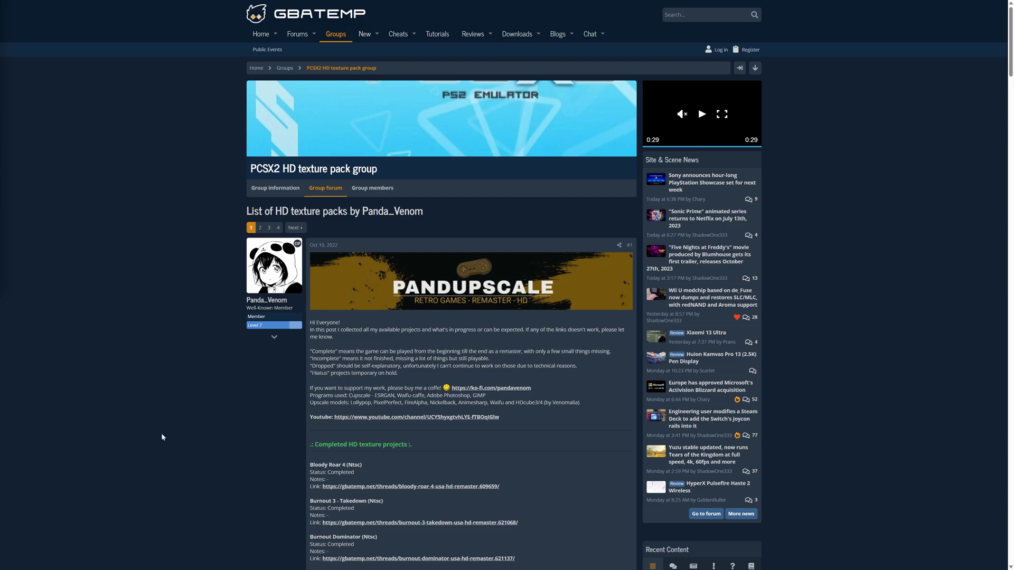
- Find the completed Burnout 3 - Takedown (Ntsc) project in the texture pack list and download its SLUS-21050.7z archive from MediaFire
scroll(161, 437, down, 2)
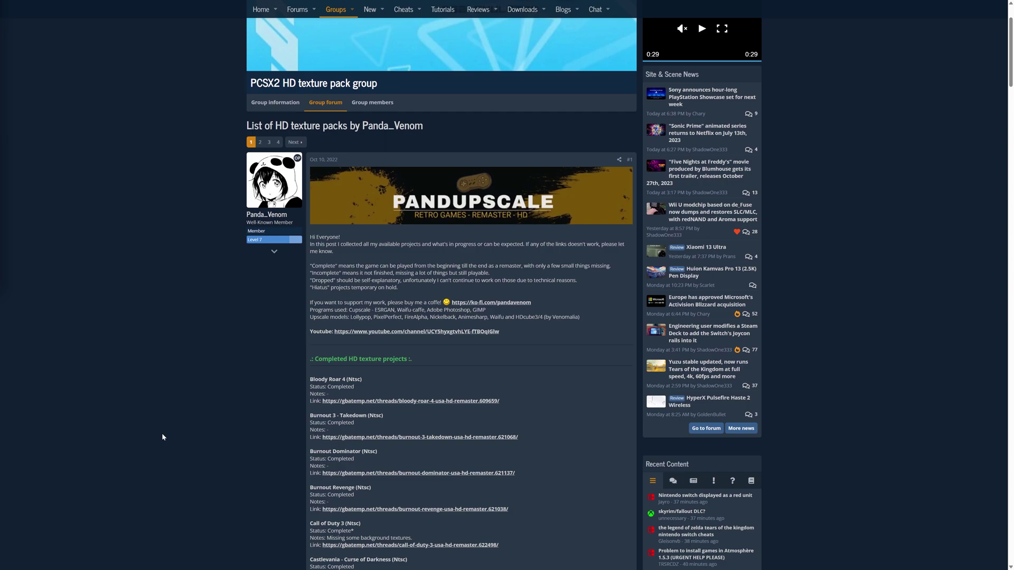
scroll(239, 450, down, 20)
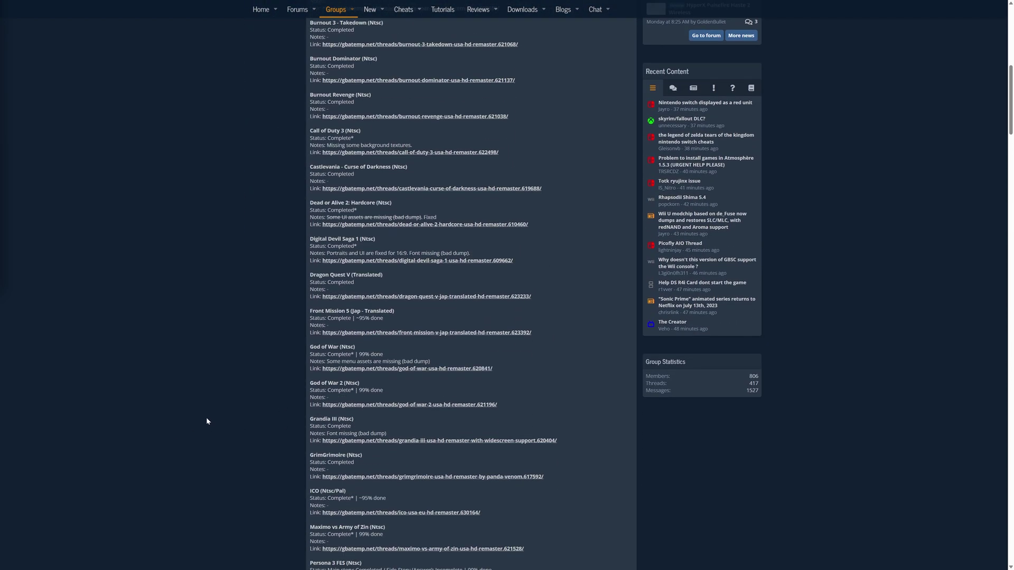
scroll(211, 416, down, 7)
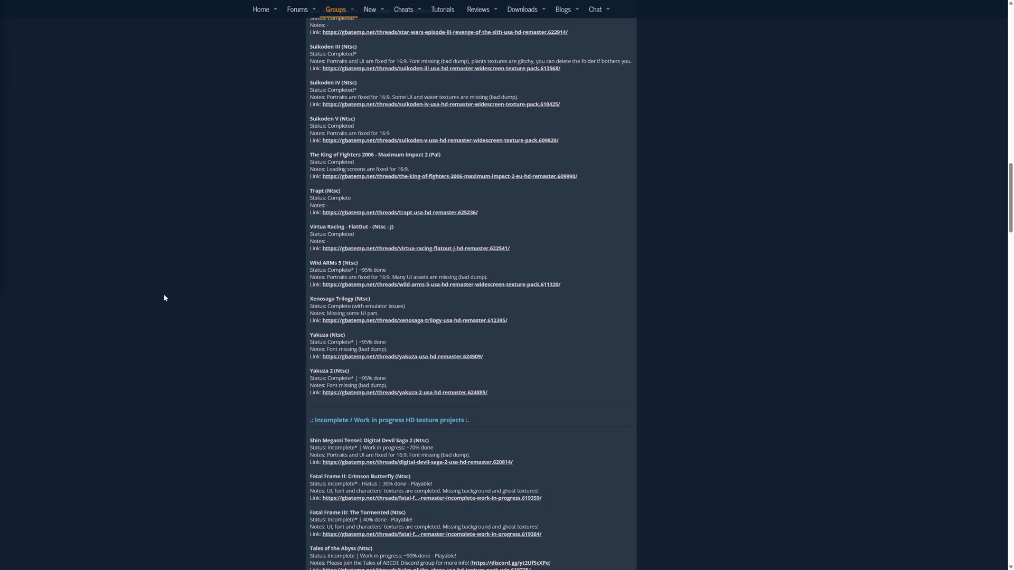
scroll(176, 293, up, 20)
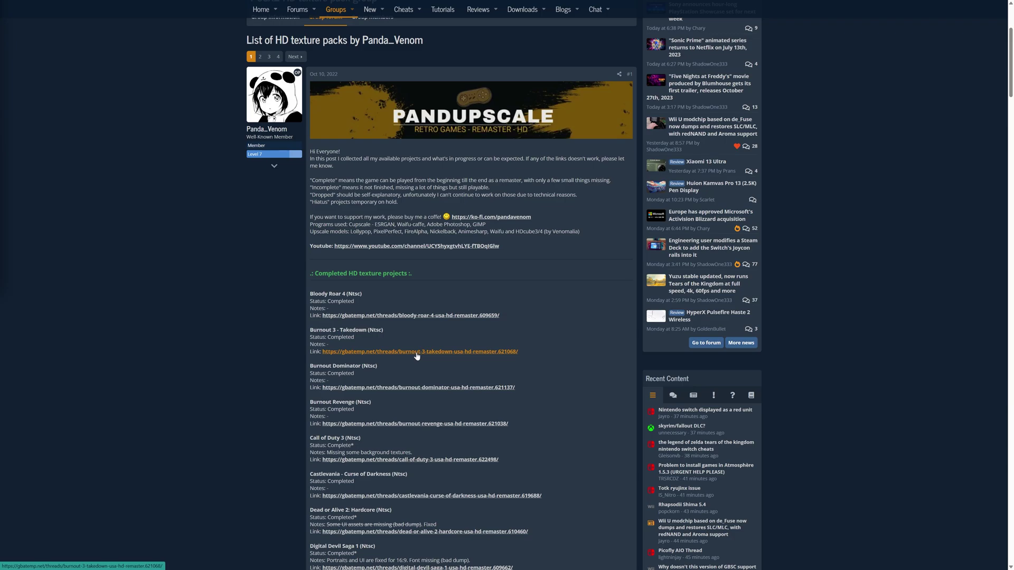
click(416, 352)
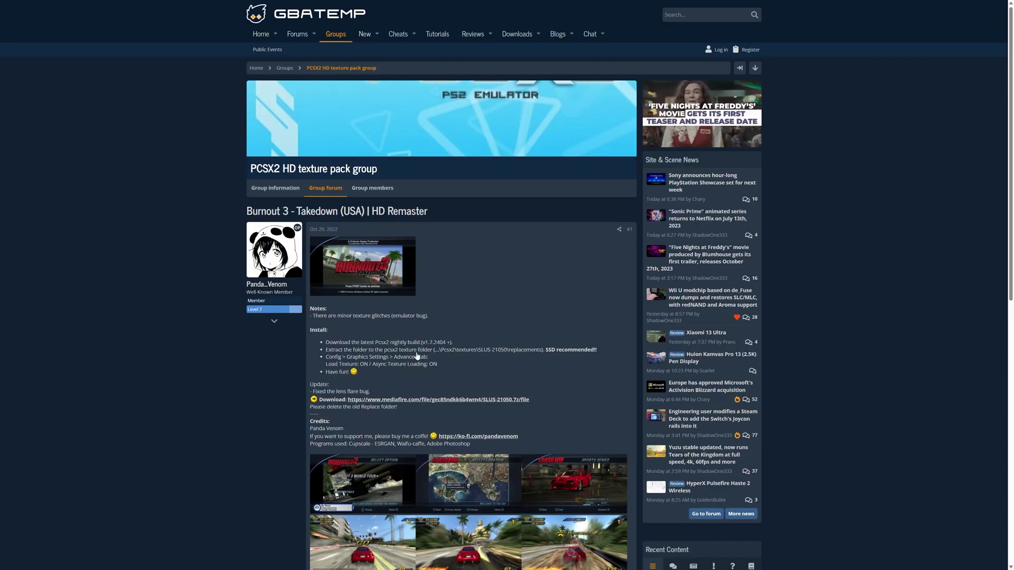
click(431, 400)
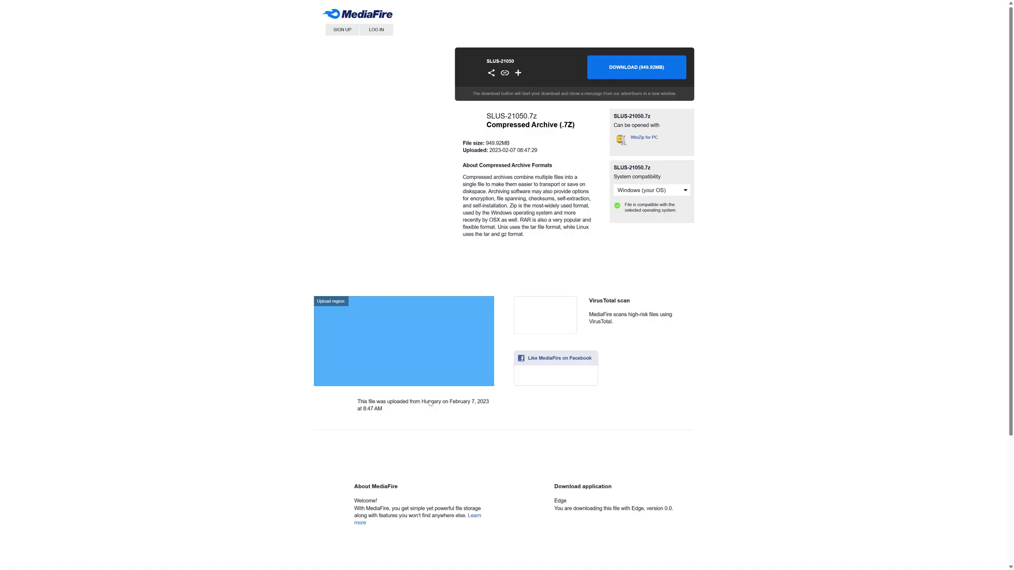
click(626, 78)
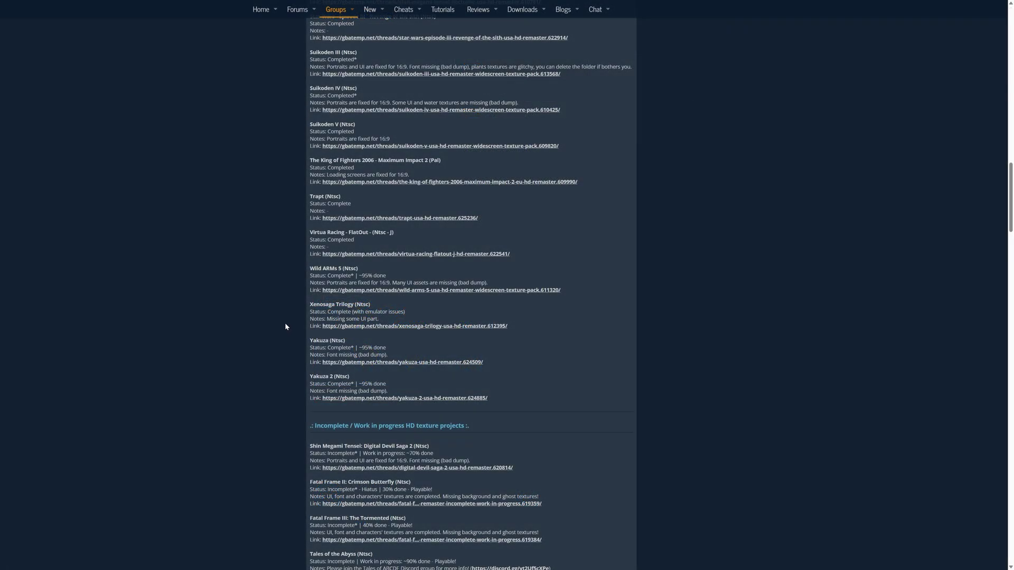
- Open the Xenosaga Trilogy (Ntsc) thread from the list and examine its progress notes and install instructions
click(359, 326)
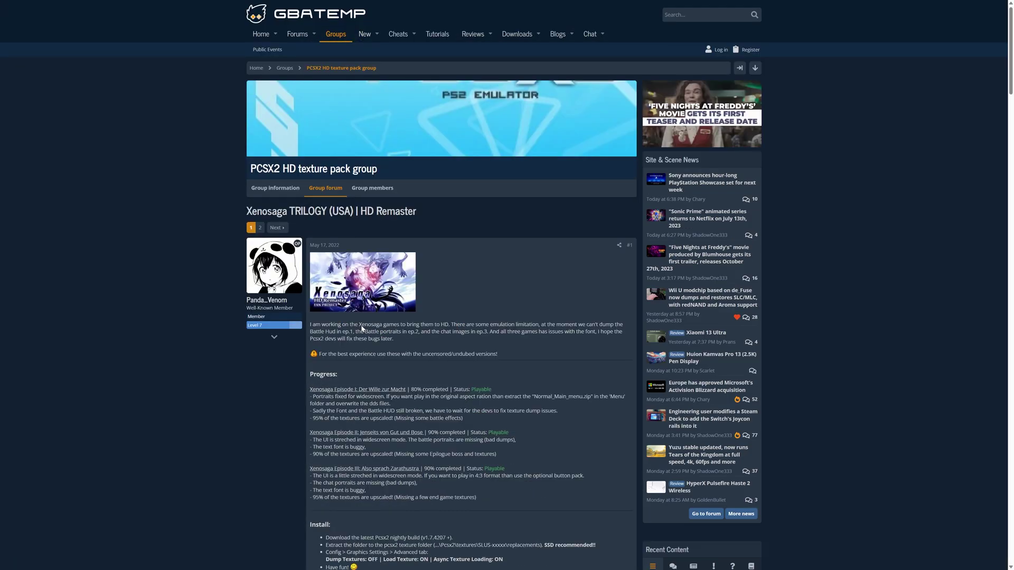
scroll(386, 323, down, 5)
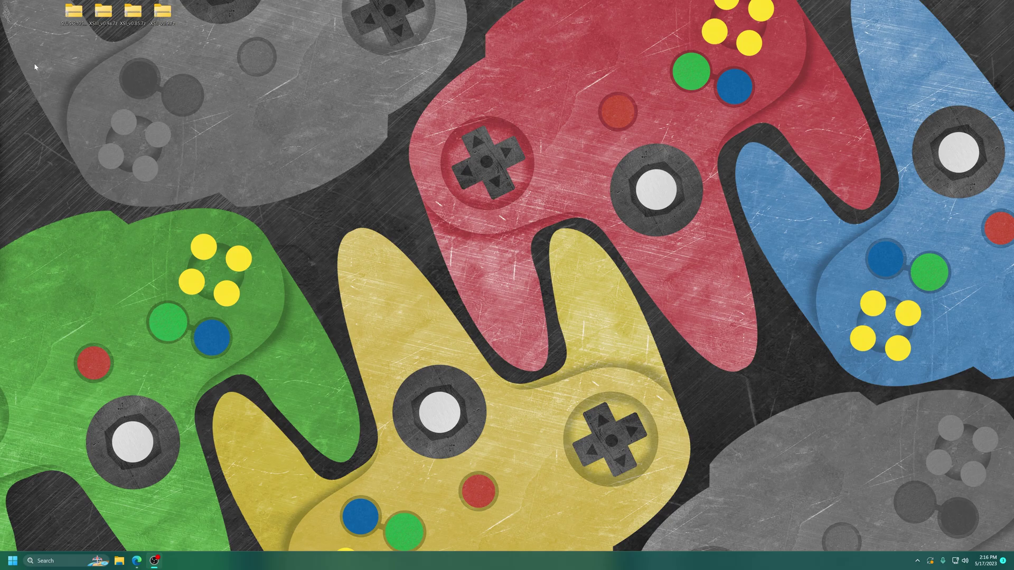
- Extract the four downloaded texture archives on the desktop into separate folders with 7-Zip
drag(58, 42, 193, 5)
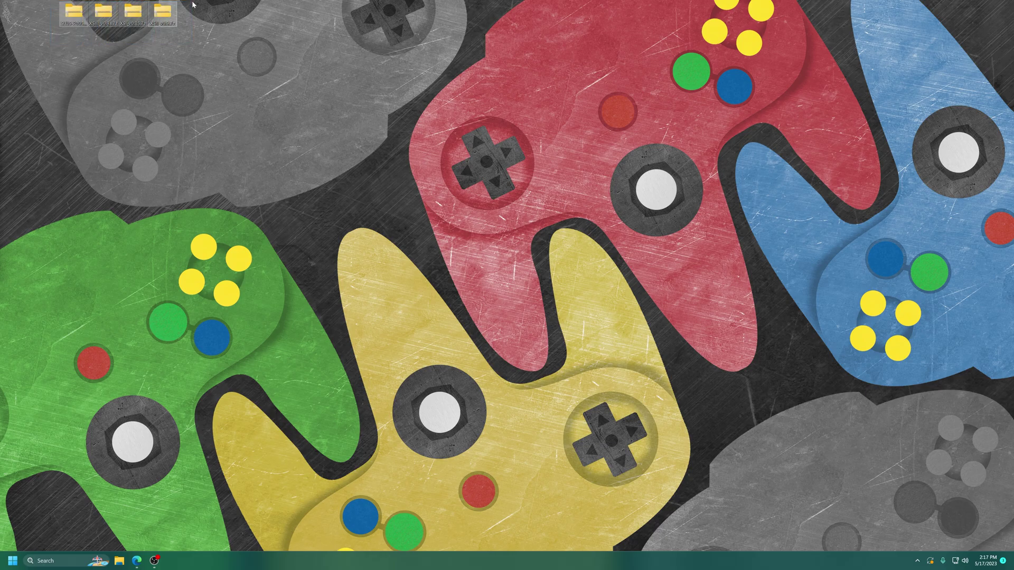
right_click(165, 13)
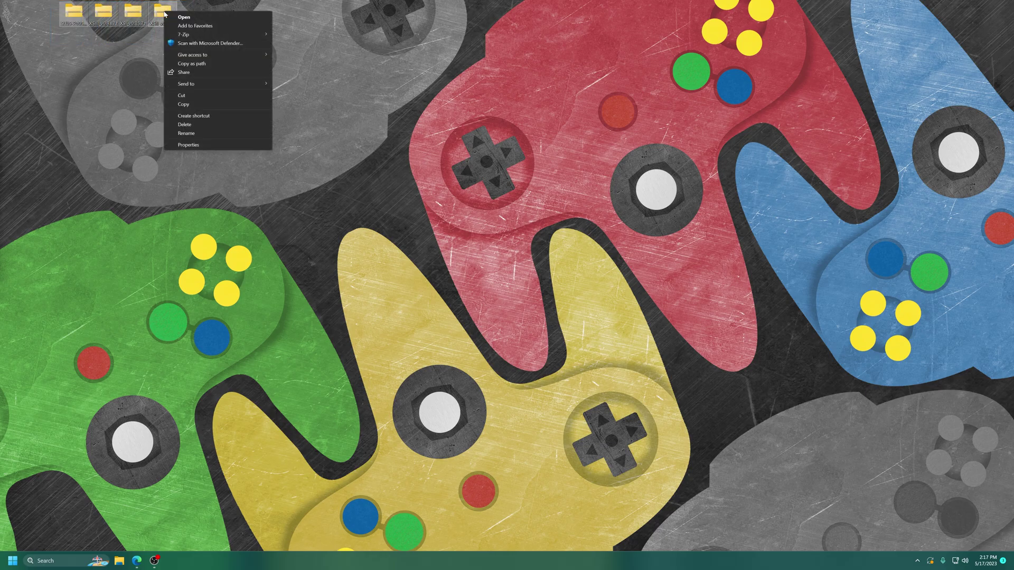
mouse_move(248, 34)
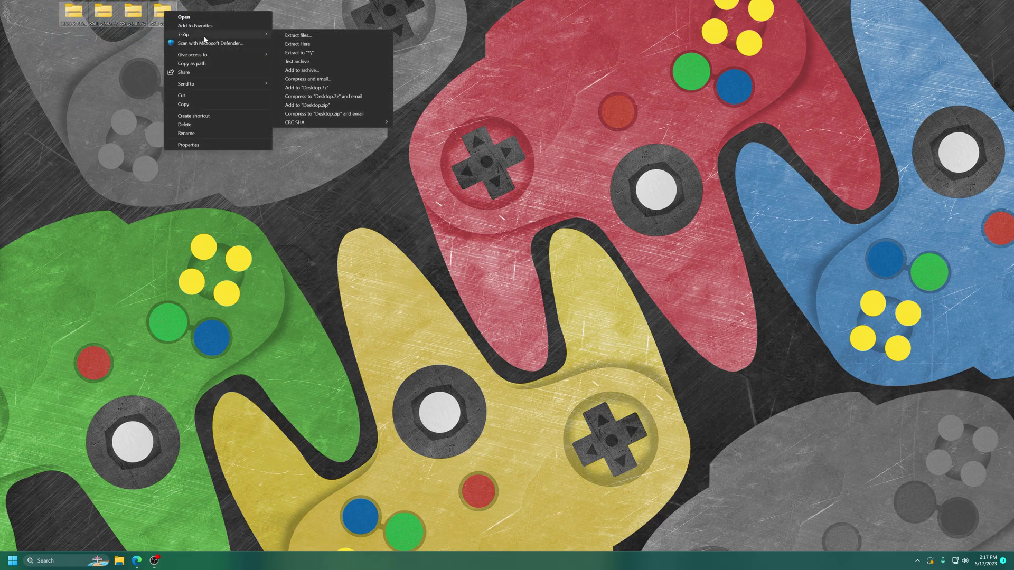
click(305, 53)
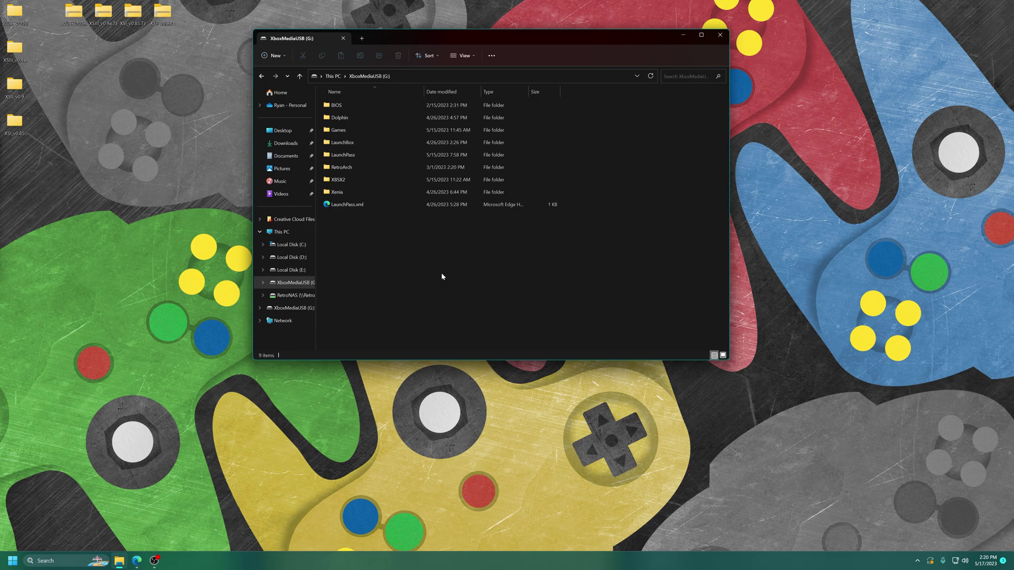
- Open the Textures folder inside XBSX2 on the XboxMediaUSB (G:) drive
double_click(346, 179)
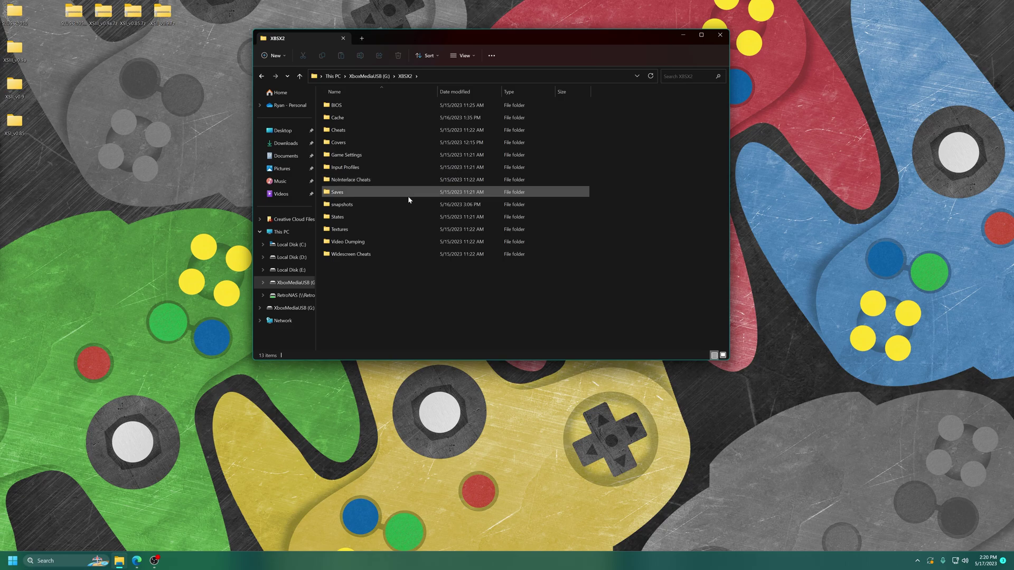
click(349, 230)
double_click(349, 230)
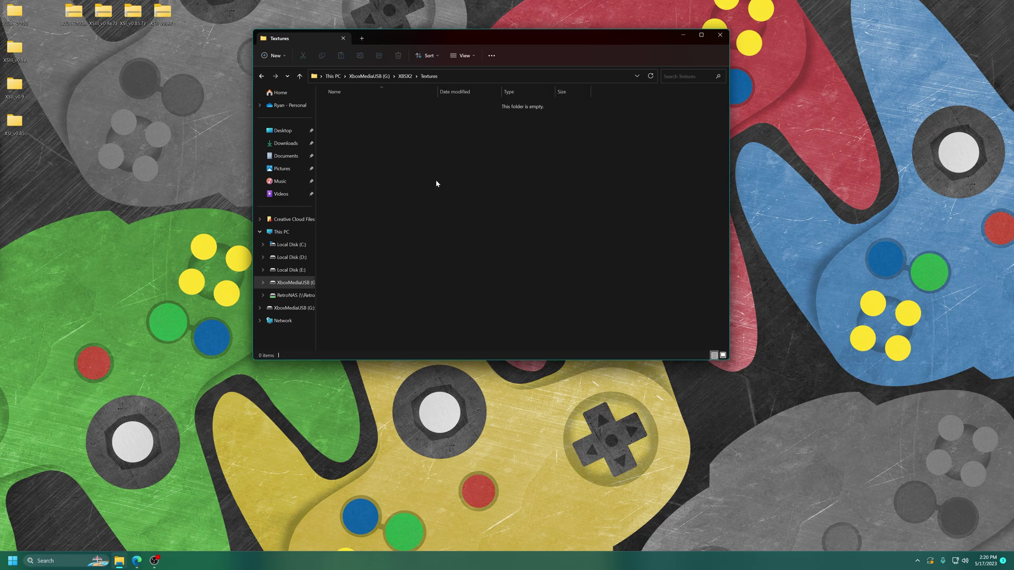
- Inspect the extracted SLUS-21050 folder for its replacements subfolder and close its window
double_click(15, 13)
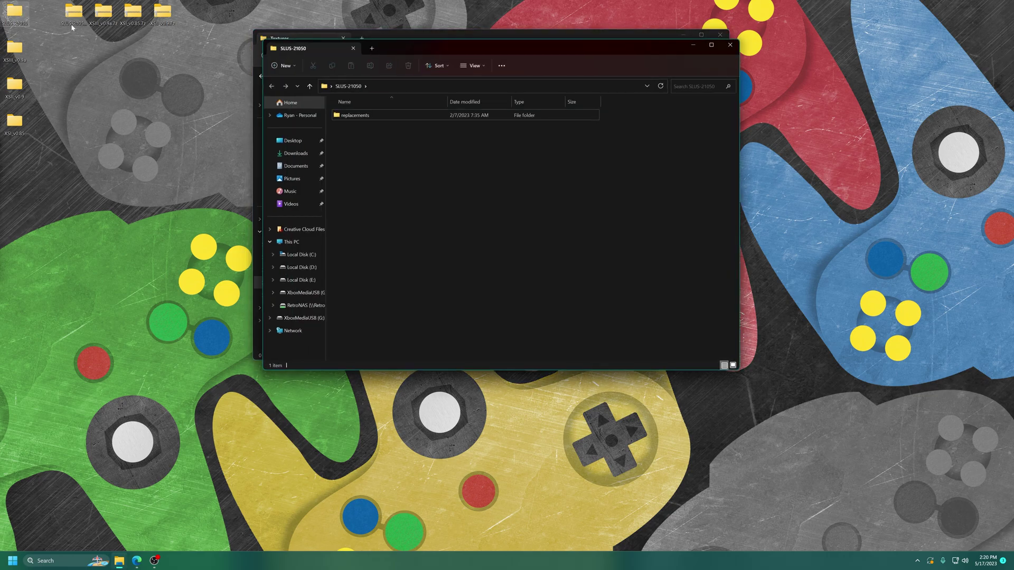
drag(458, 51, 288, 164)
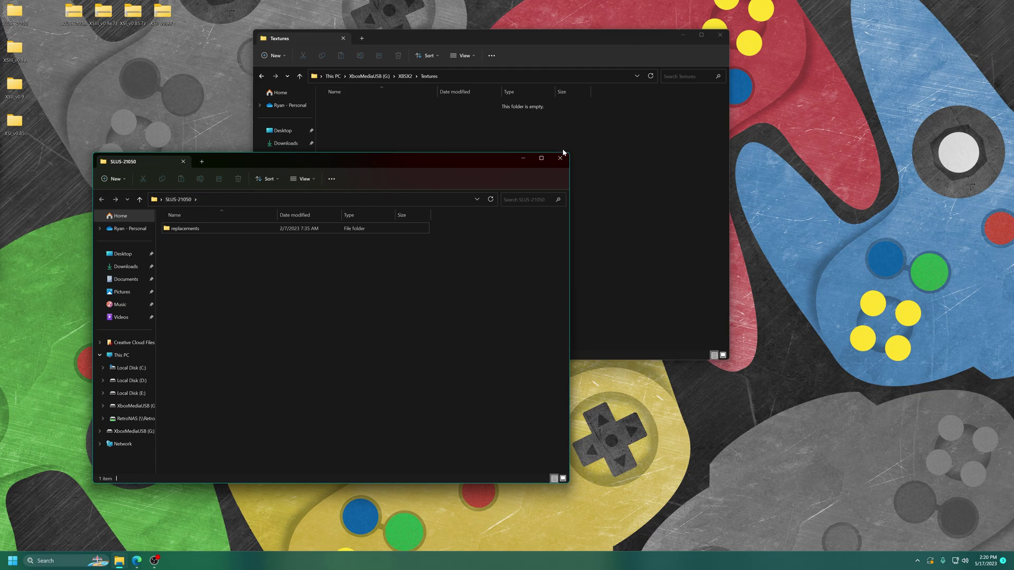
key(alt+F4)
double_click(17, 16)
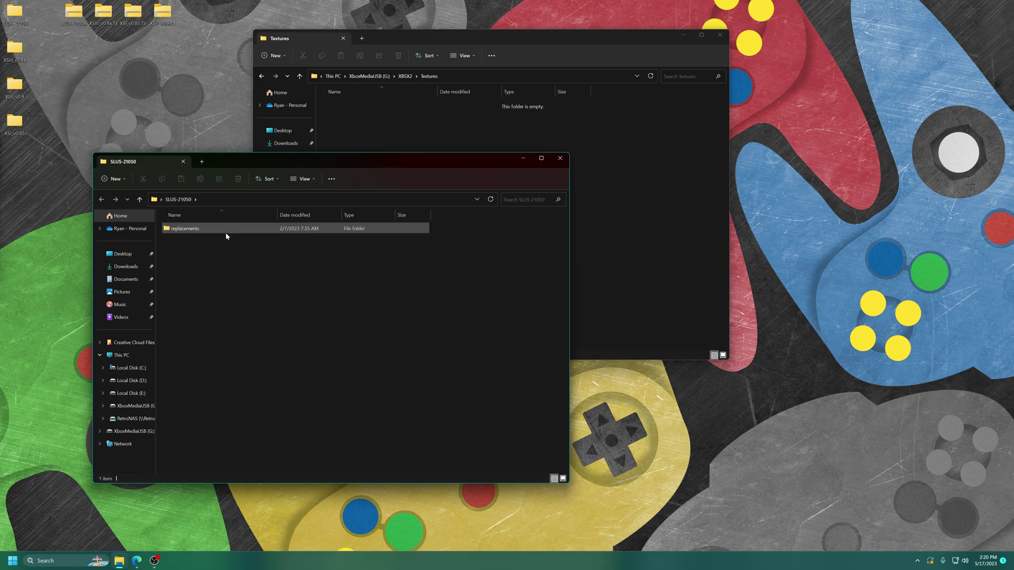
click(560, 158)
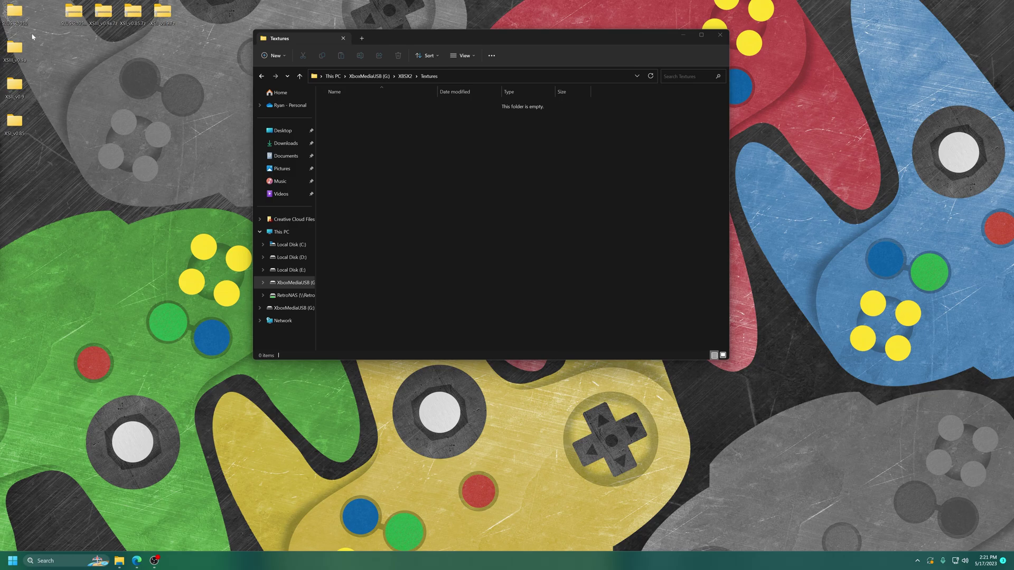
- Set the SLUS-21050 folder apart beneath the archives on the desktop and open the XSIII_v0.9a folder
drag(15, 13, 103, 50)
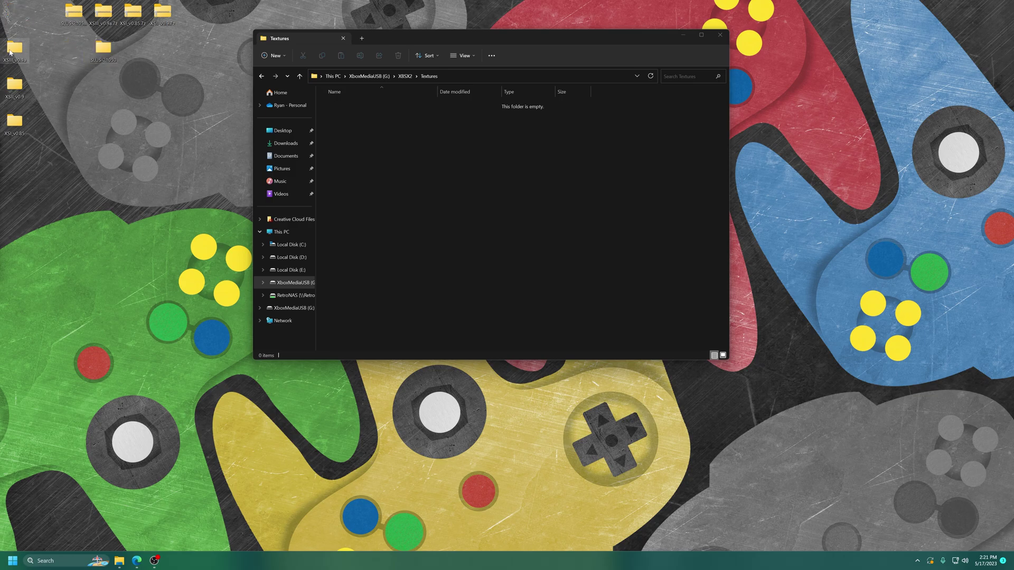
double_click(10, 52)
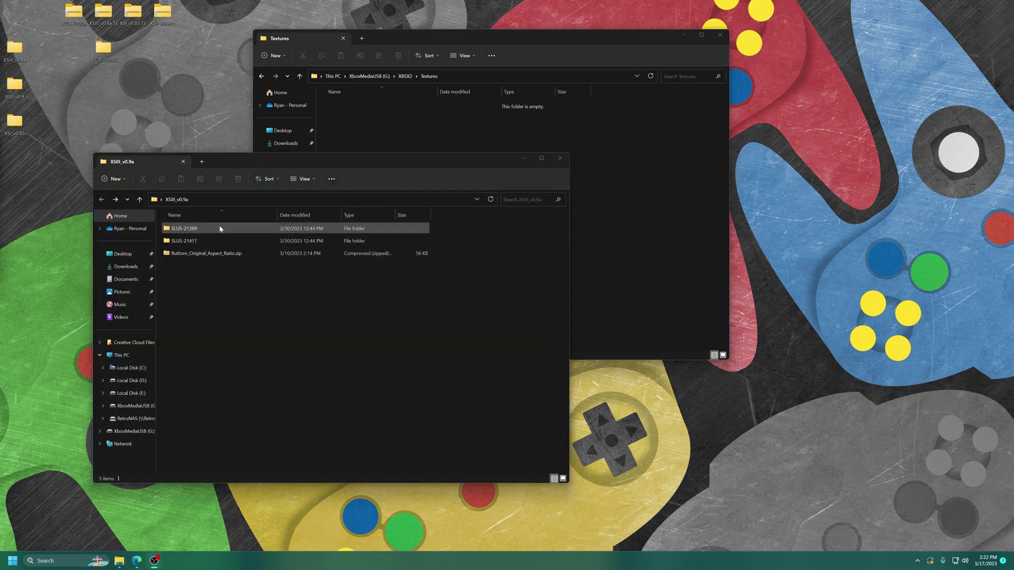
drag(220, 229, 208, 288)
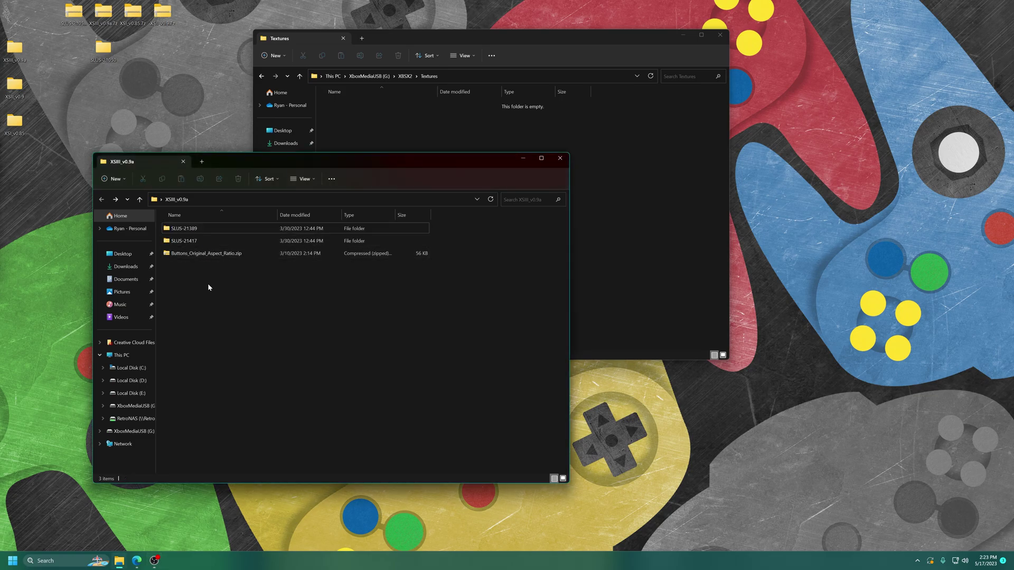
- Extract Buttons_Original_Aspect_Ratio.zip with 7-Zip into a folder of the same name inside XSIII_v0.9a
right_click(201, 255)
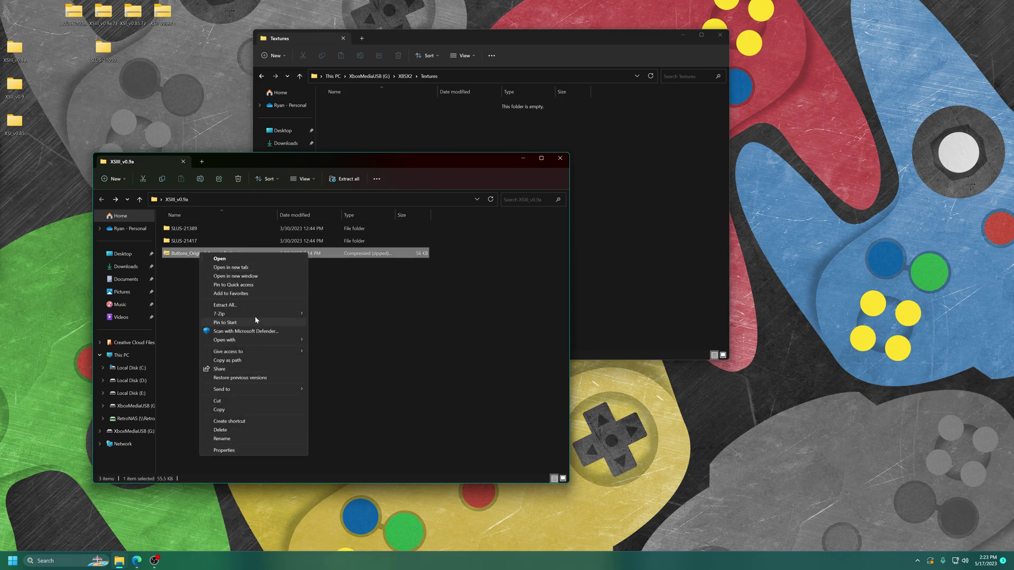
mouse_move(255, 313)
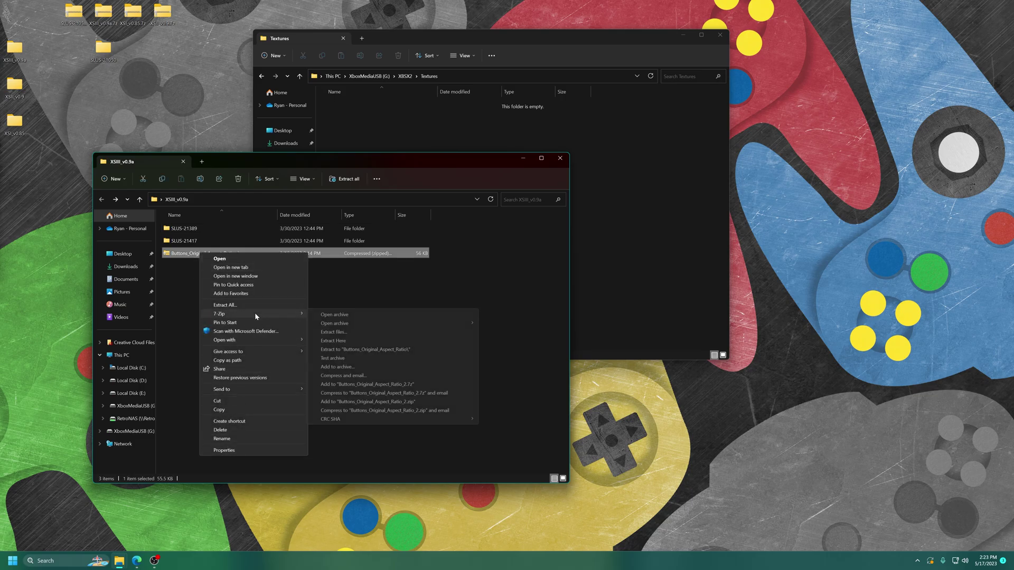
click(354, 350)
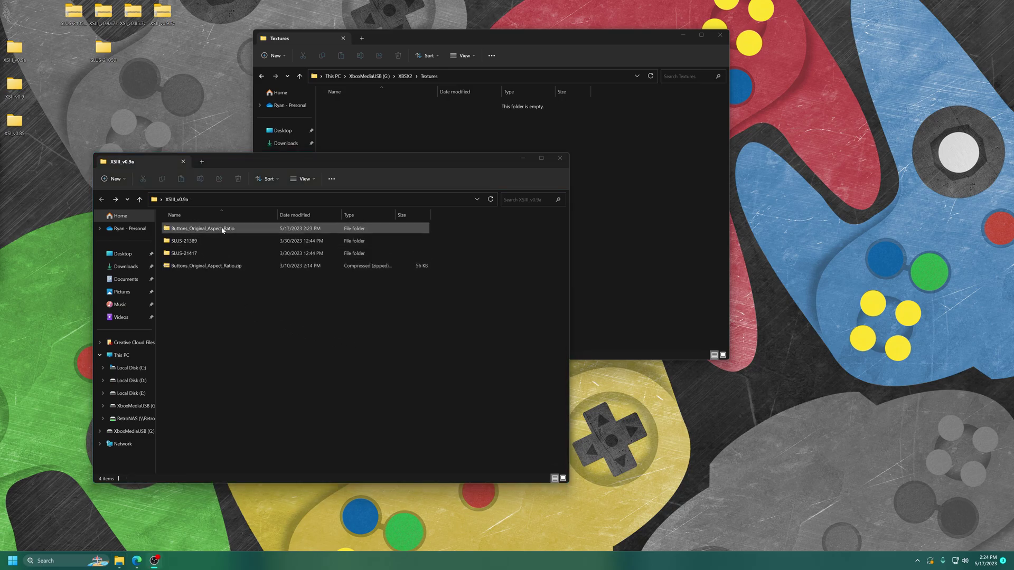
- Copy all eight images from Buttons_Original_Aspect_Ratio into the replacements folder of SLUS-21389
double_click(222, 230)
drag(171, 300, 512, 250)
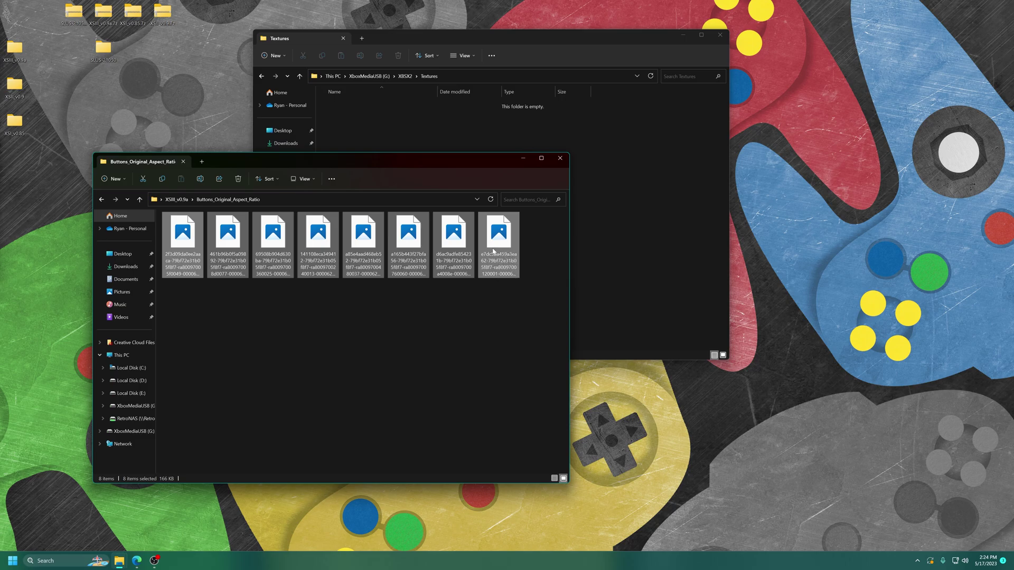
click(239, 297)
key(alt+Up)
click(200, 242)
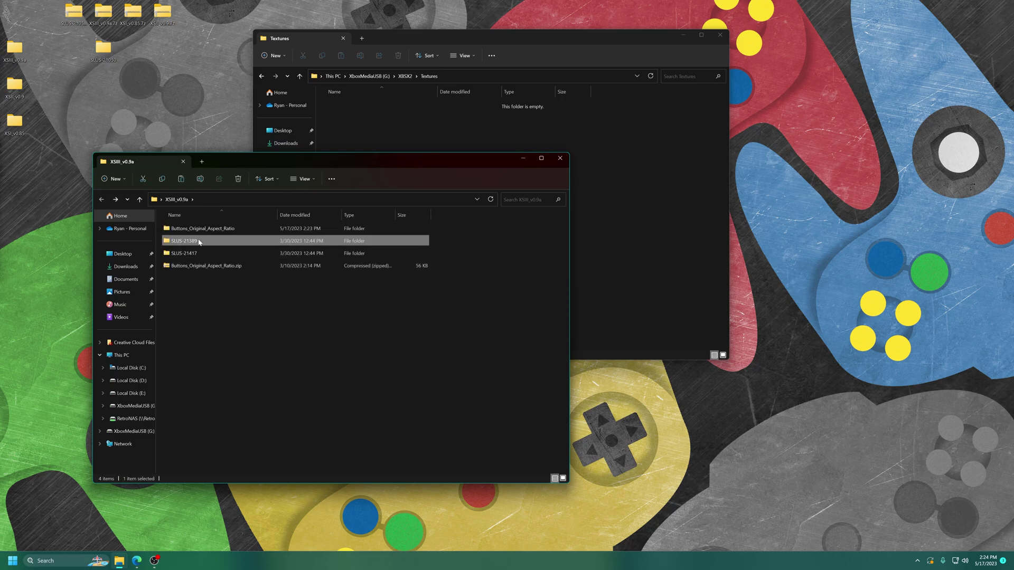
double_click(200, 241)
double_click(195, 228)
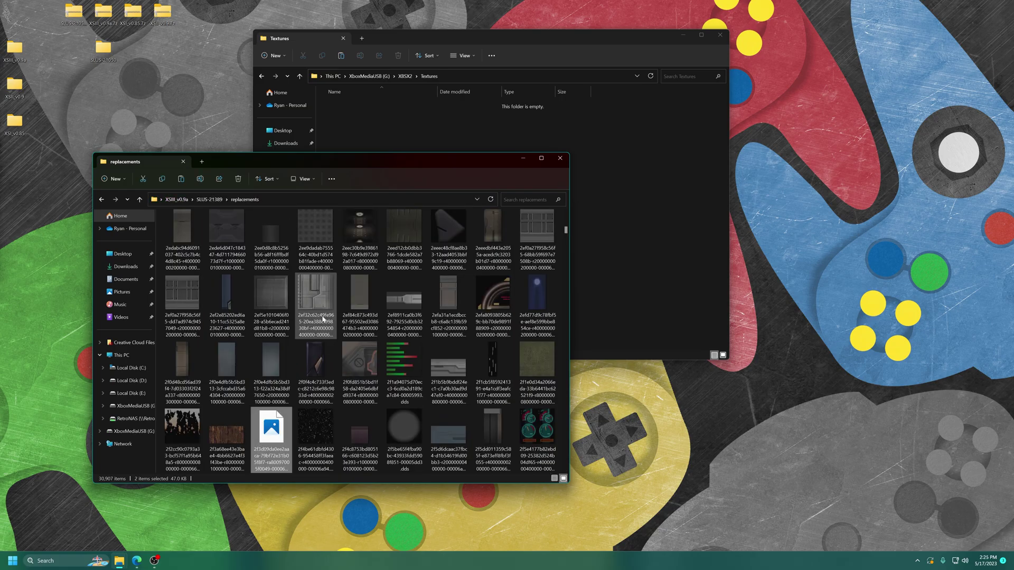
- Paste the copied button images into the replacements folder of SLUS-21417 and return to the XSIII_v0.9a folder
key(alt+Up)
key(alt+Up)
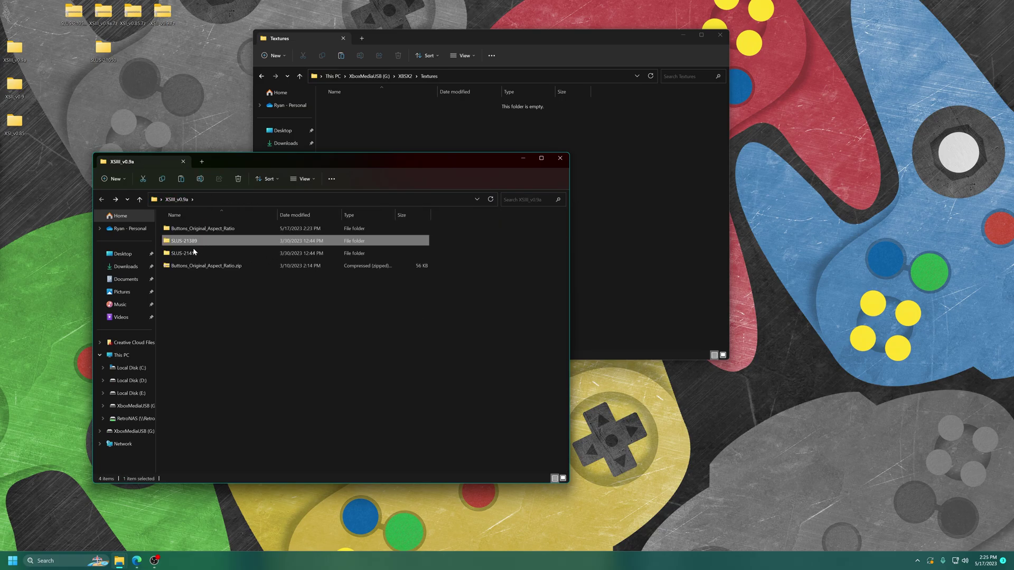
double_click(264, 254)
key(Return)
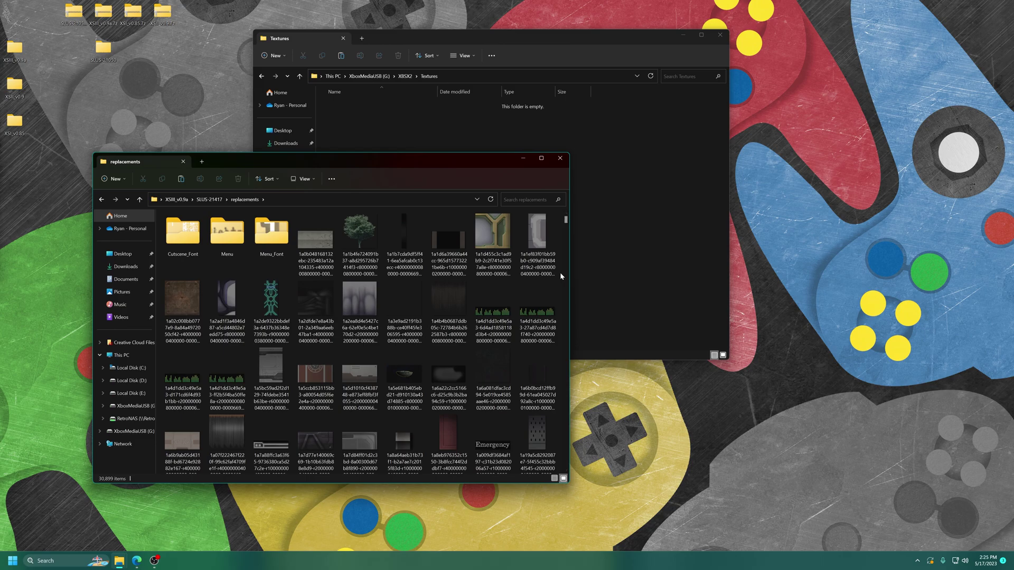
key(alt+Up)
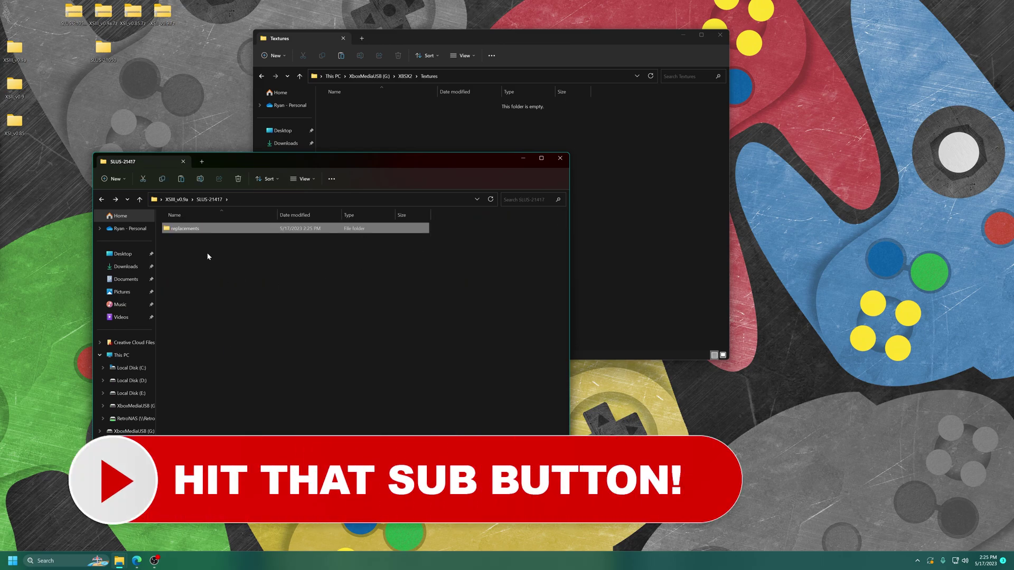
key(alt+Up)
click(225, 319)
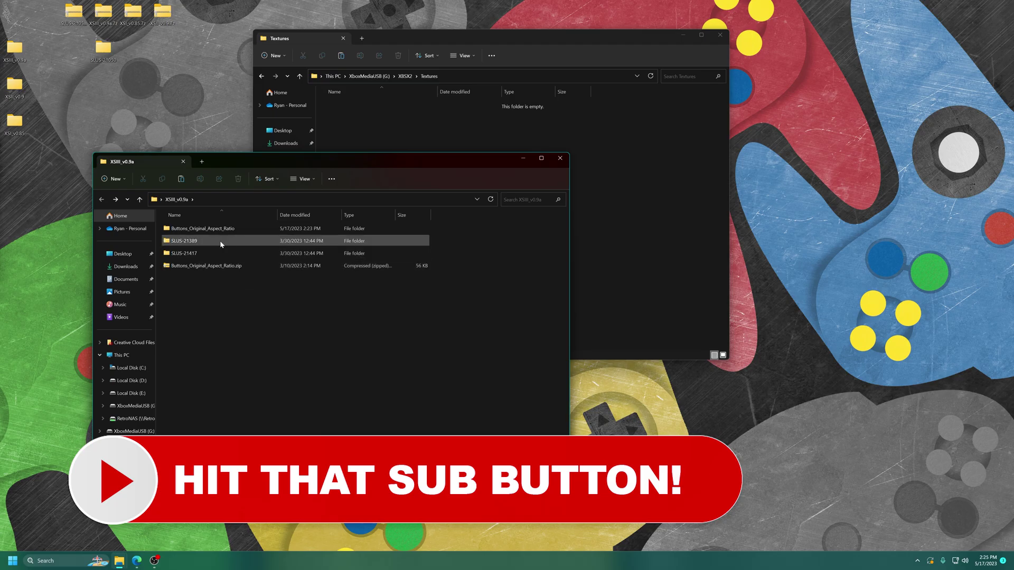
- Move SLUS-21389 and SLUS-21417 out of XSIII_v0.9a onto the desktop below SLUS-21050, and close the folder window
drag(221, 244, 190, 256)
drag(111, 123, 103, 92)
click(559, 158)
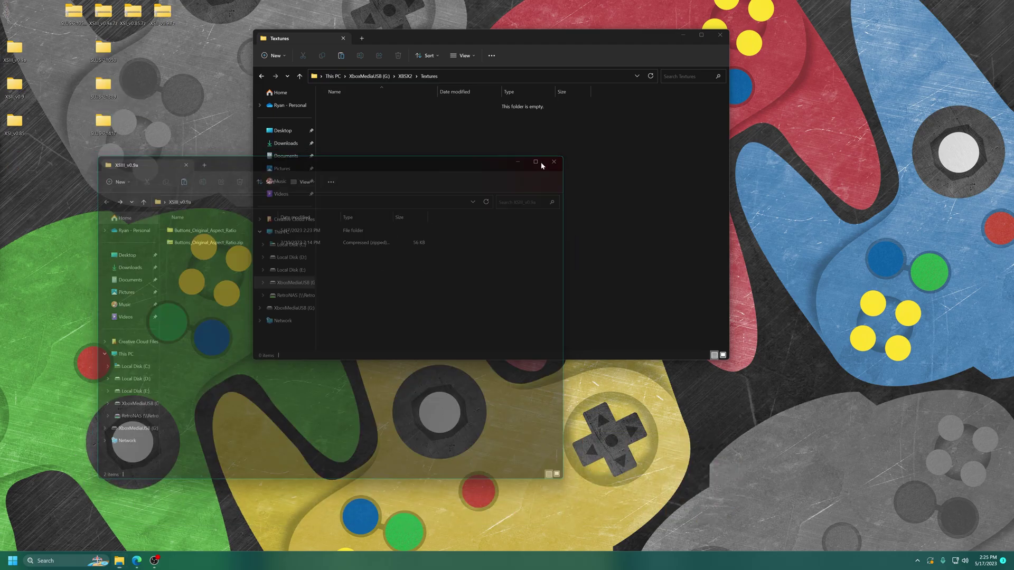
- Move SLUS-20892 and SLUS-21133 from the XSII_v0.9 folder to the desktop and close the emptied folder
double_click(15, 85)
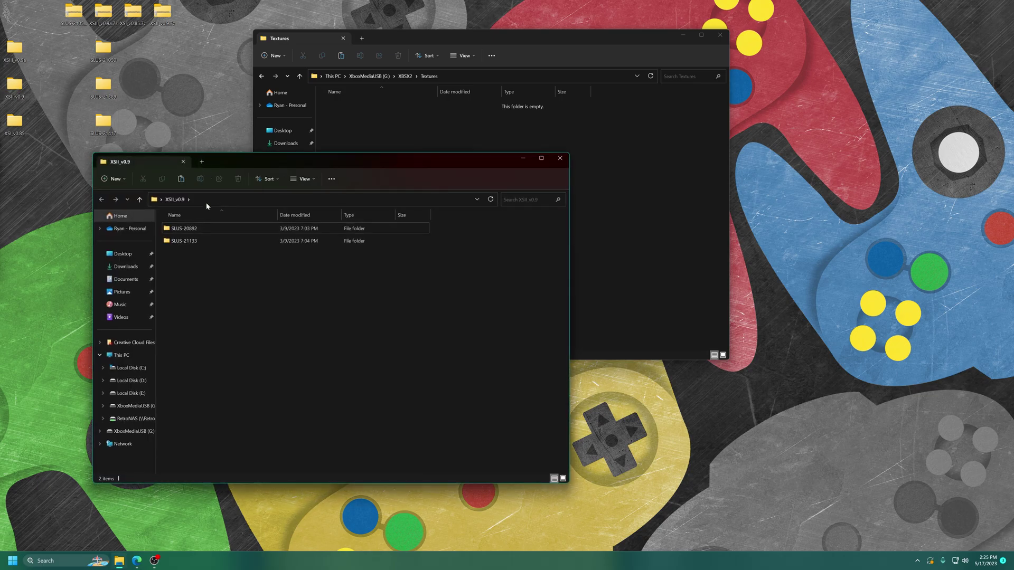
key(ctrl+a)
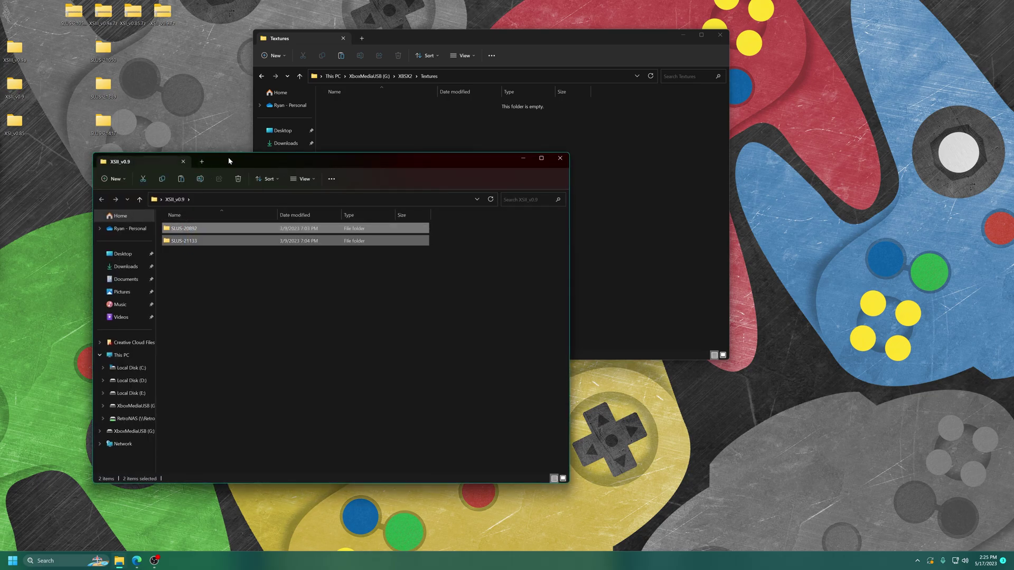
drag(230, 162, 231, 196)
double_click(199, 267)
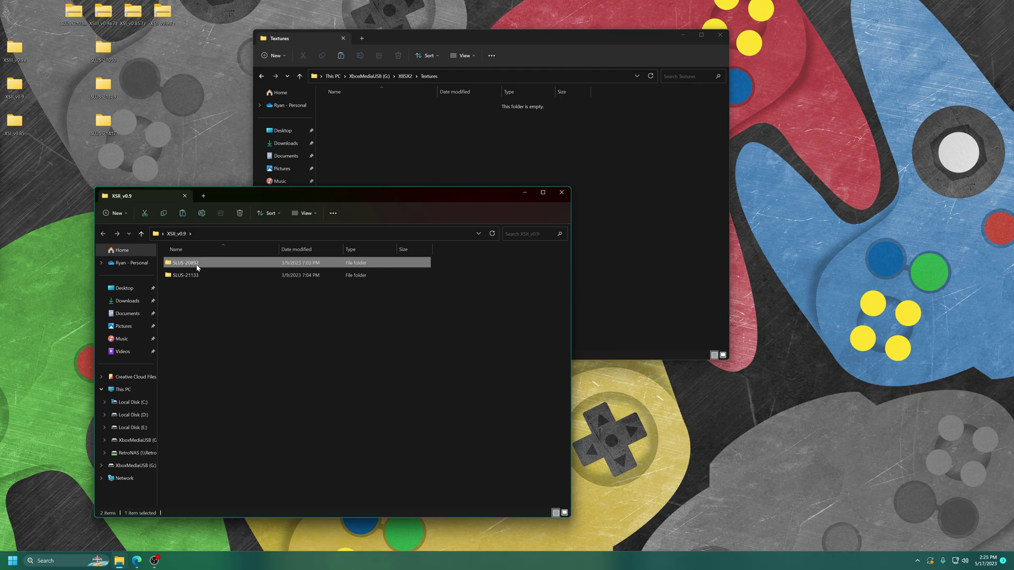
key(alt+Left)
key(ctrl+a)
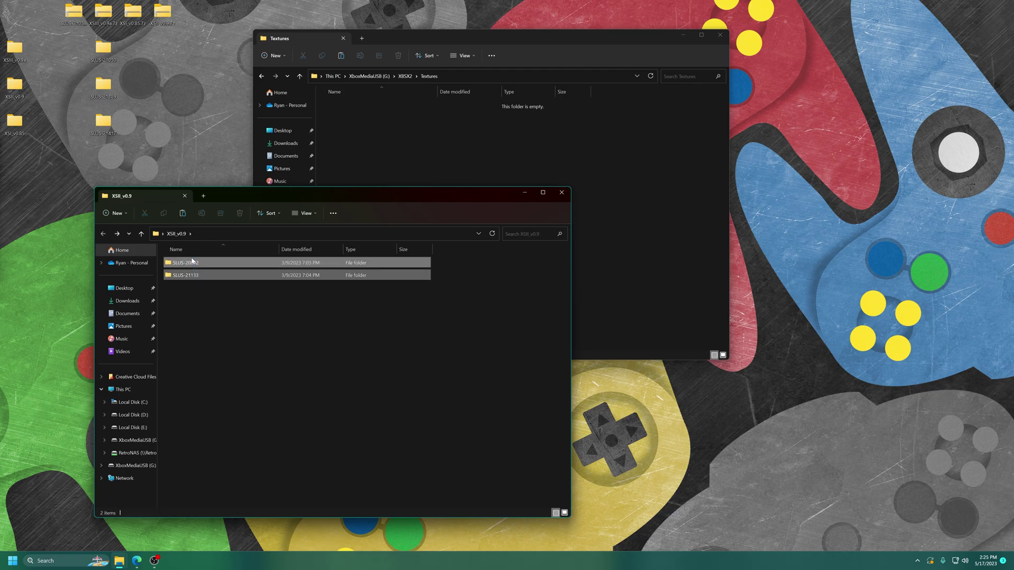
drag(95, 201, 106, 161)
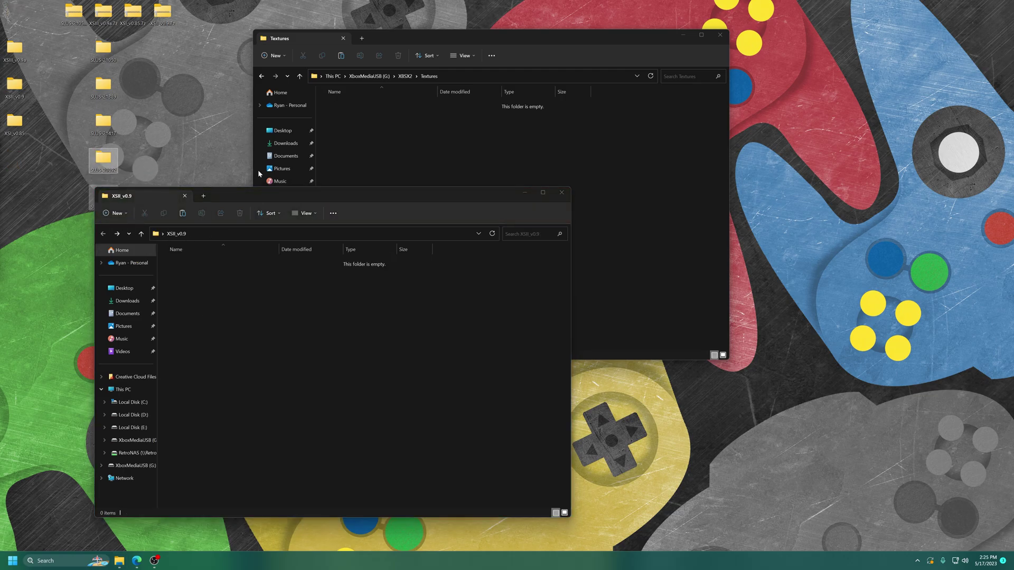
click(560, 193)
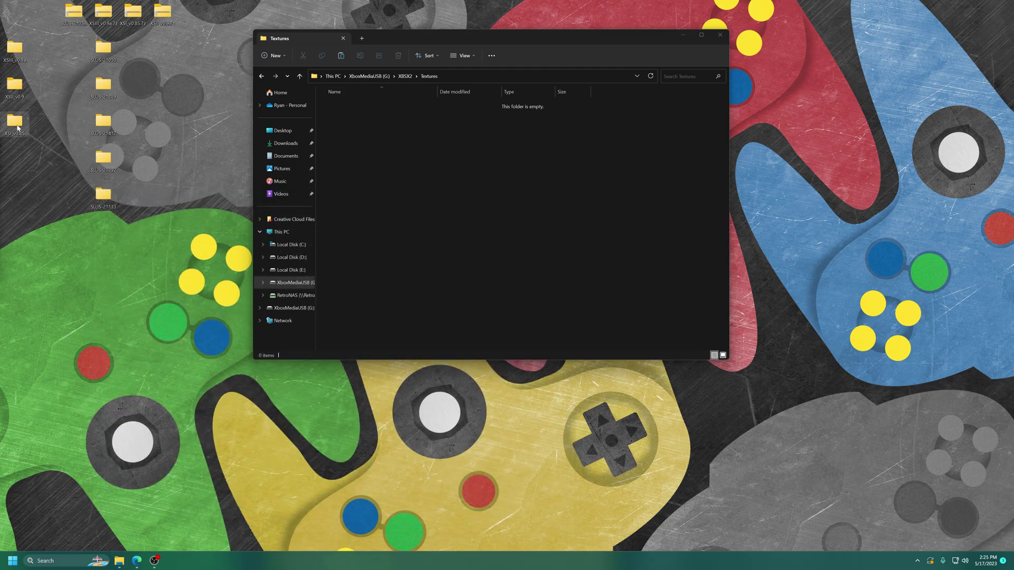
- Move the game folder out of the remaining XSI pack folder onto the desktop and close the window
double_click(15, 122)
drag(185, 262, 74, 238)
click(561, 192)
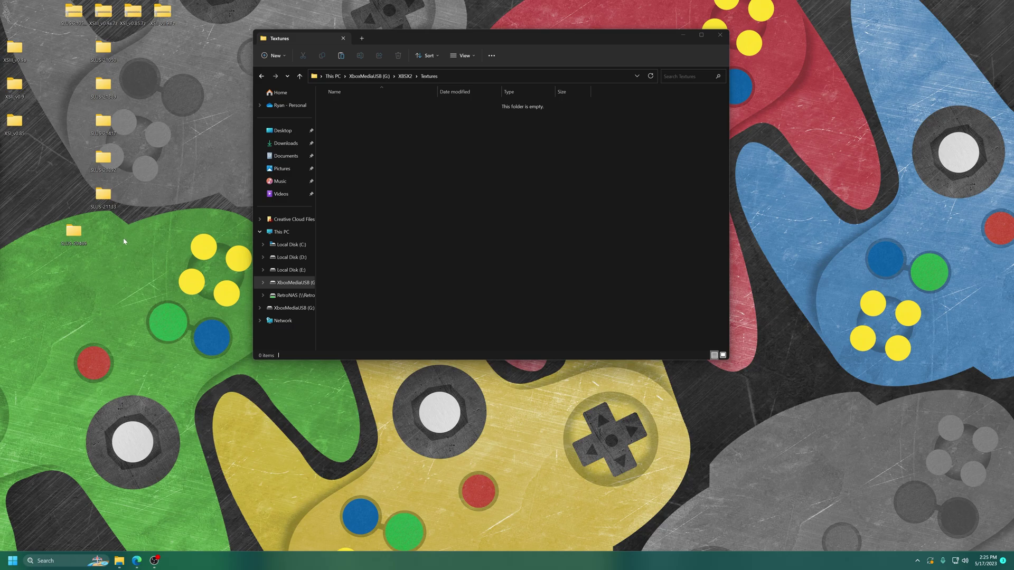
- Line up the newly moved folder with the other SLUS folders and transfer all six into XBSX2\Textures on XboxMediaUSB (G:)
drag(73, 232, 103, 232)
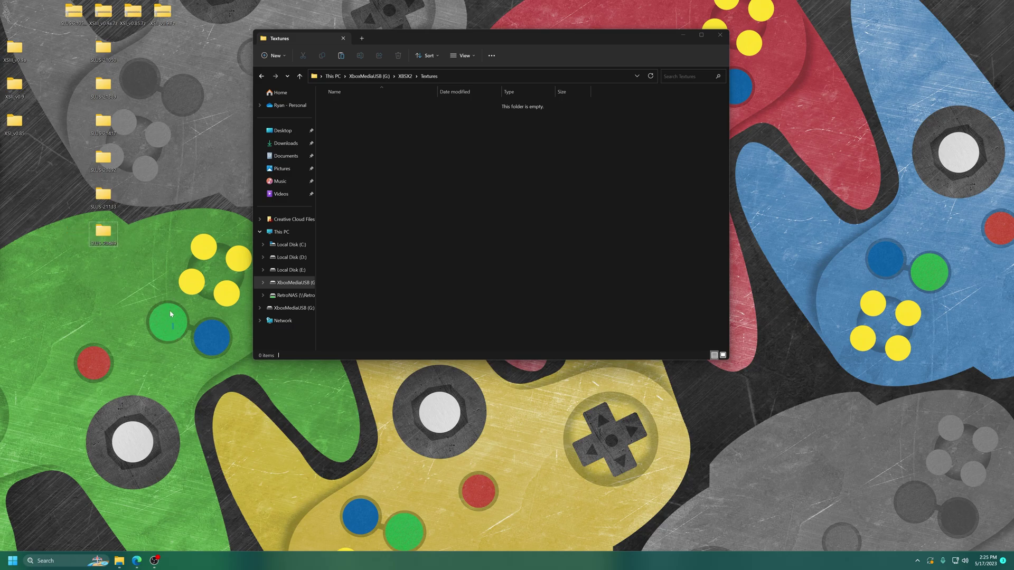
drag(170, 314, 92, 48)
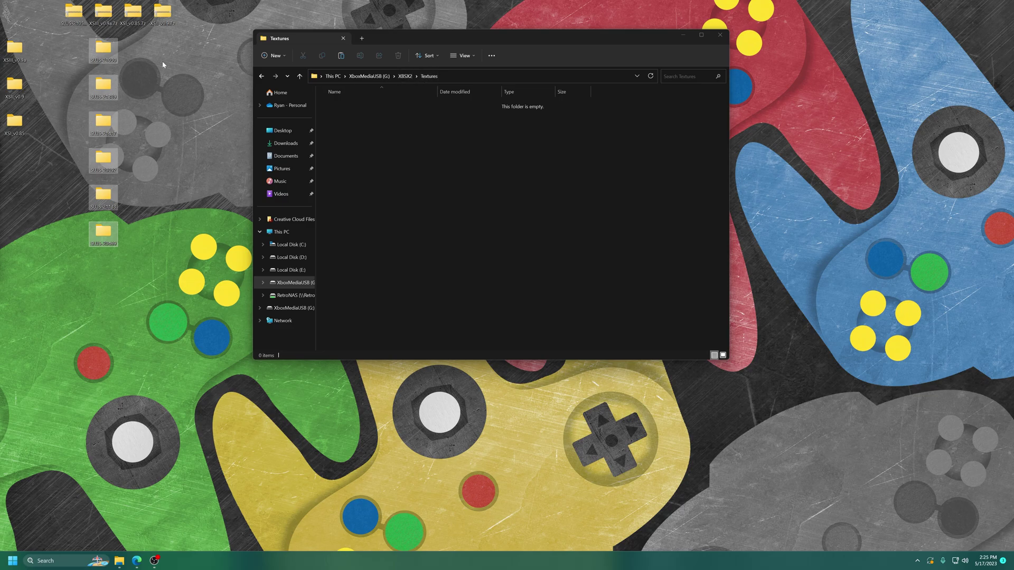
drag(103, 51, 510, 232)
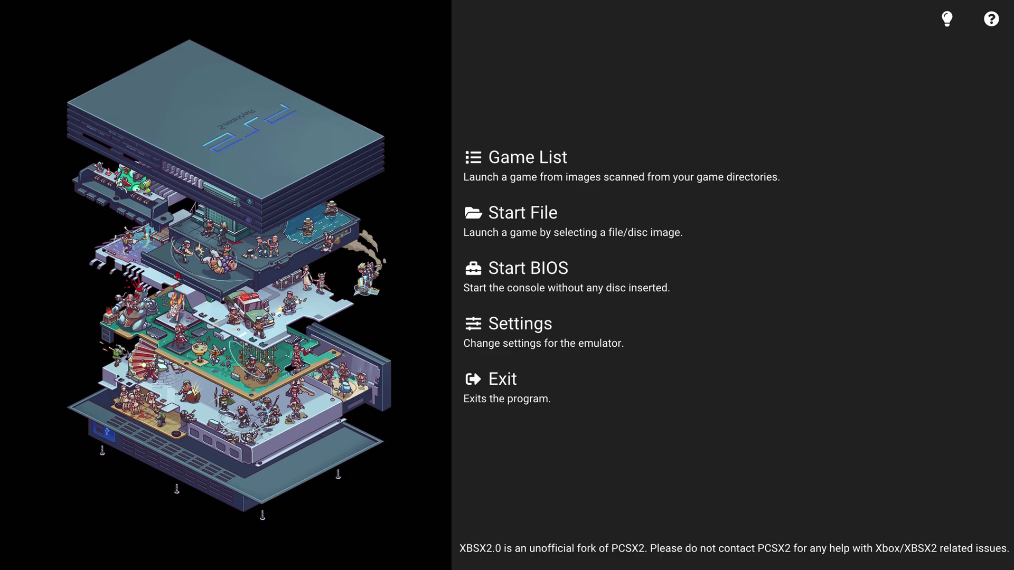
- Switch to XBSX2, turn on Enable Per-Game Settings in the interface settings, and return to the main menu
key(Down)
key(Down)
key(Down)
key(Down)
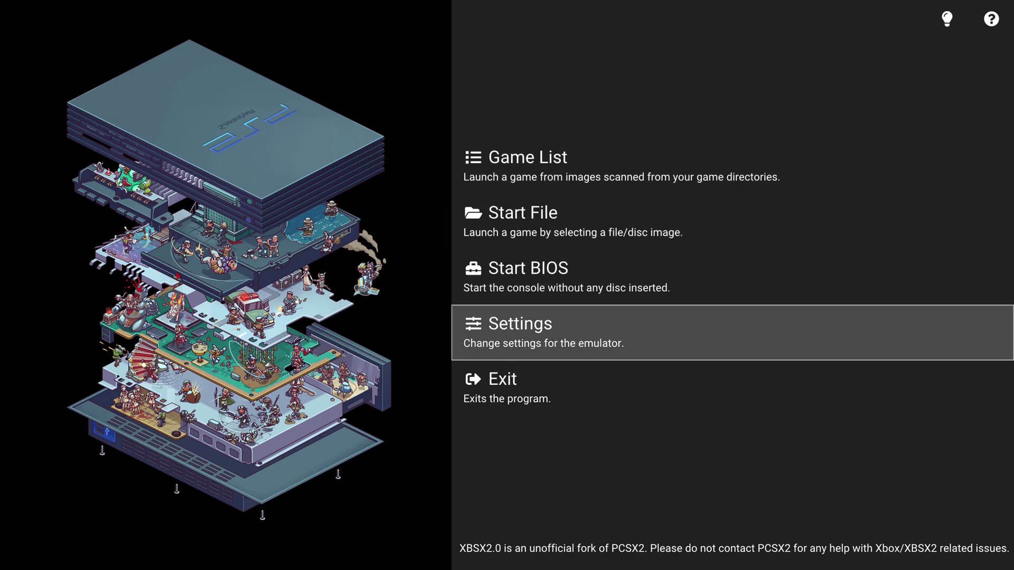
key(Return)
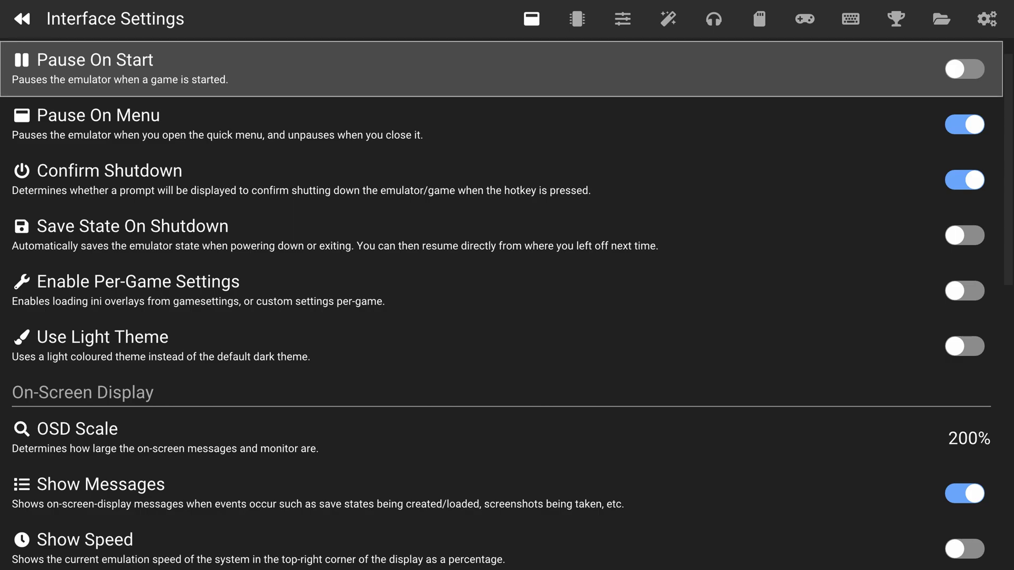
key(Down)
key(Down)
key(Down)
key(Down)
key(Return)
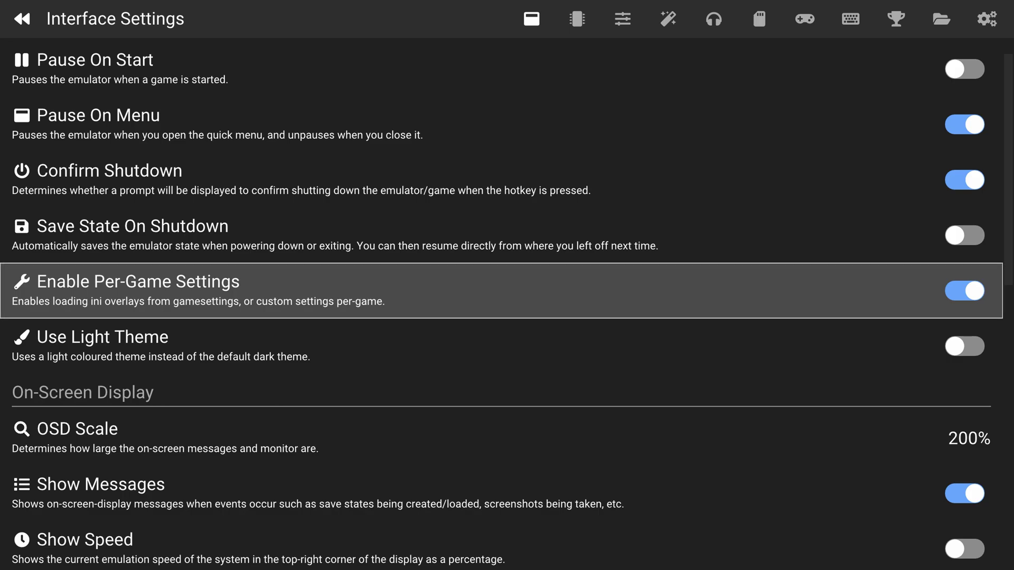
key(Escape)
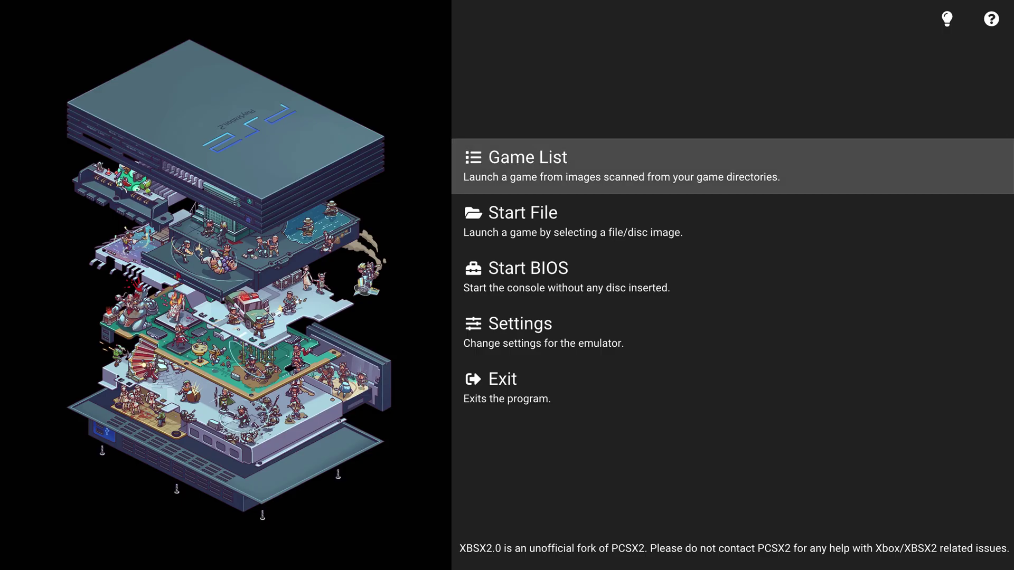
- Launch Burnout 3 - Takedown from the game list
key(Return)
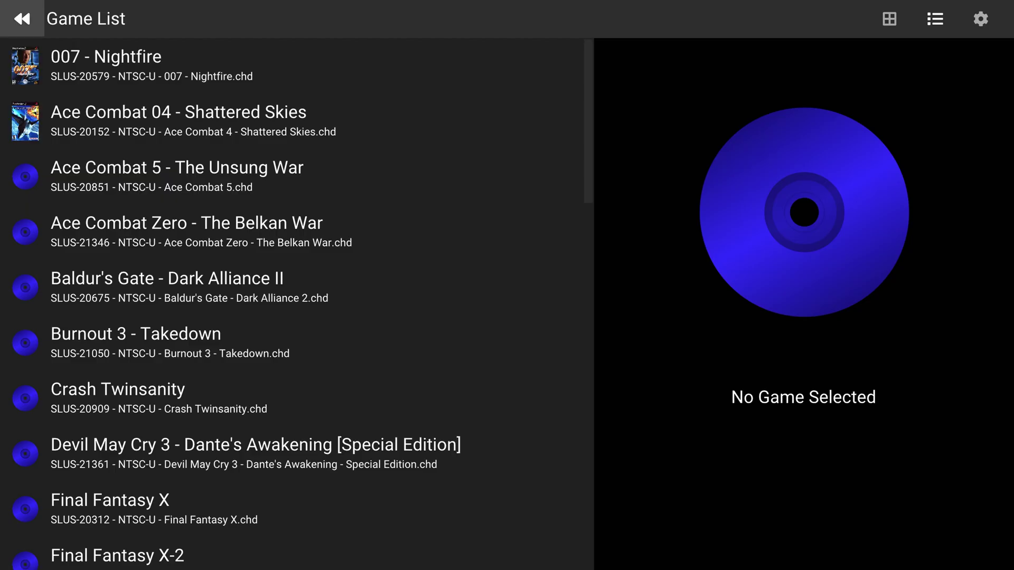
key(Down)
key(Down)
key(Down)
key(Down)
key(Down)
key(Down)
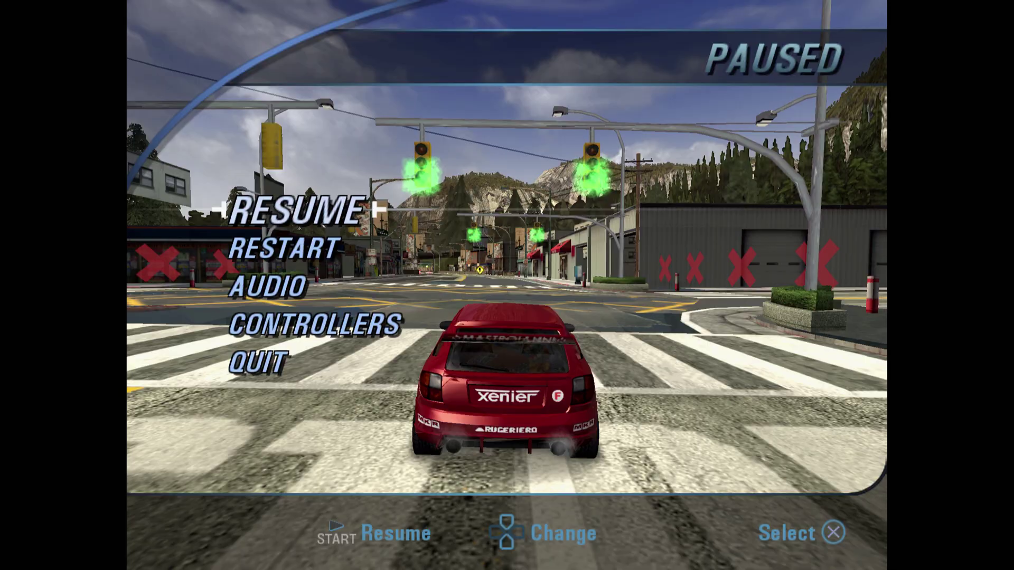
- Open the graphics settings in the game properties of the running Burnout 3 - Takedown
key(Escape)
key(Down)
key(Down)
key(Down)
key(Down)
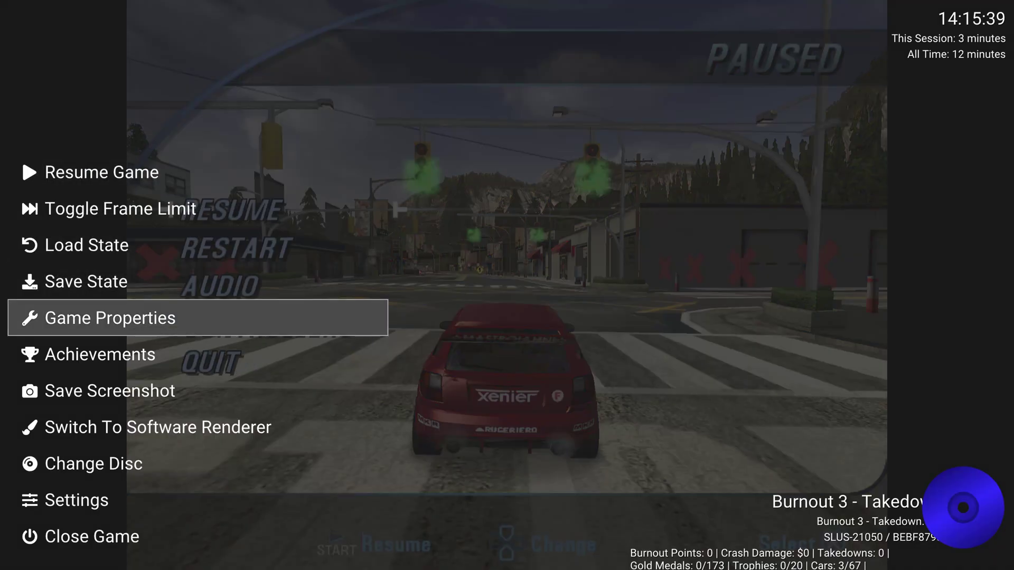
key(Return)
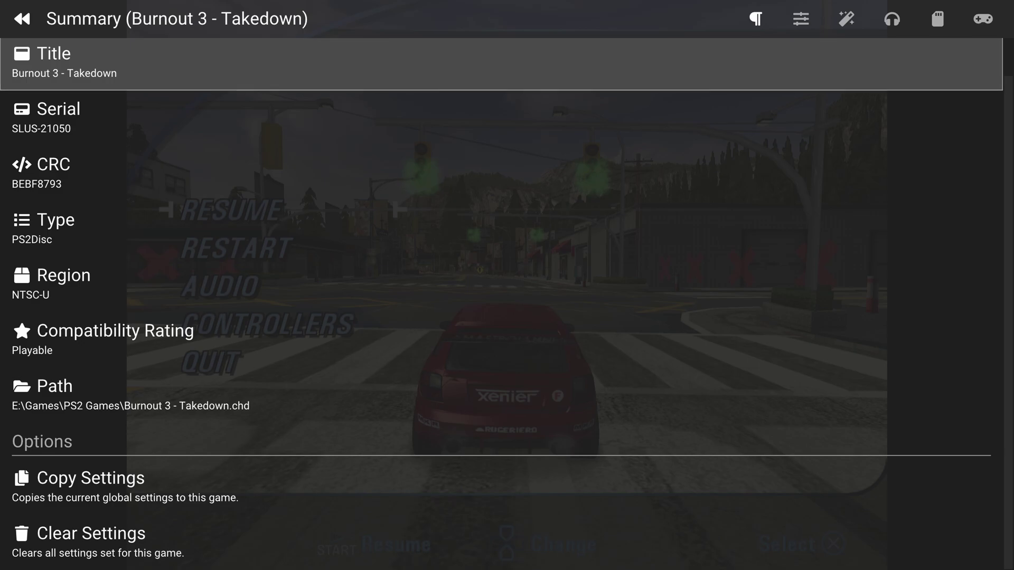
key(shift)
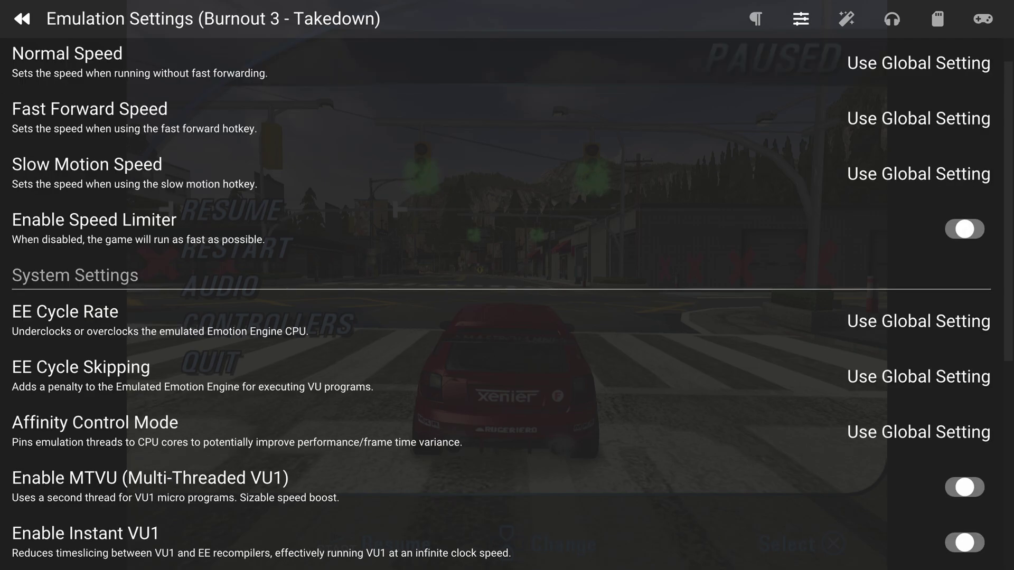
key(shift)
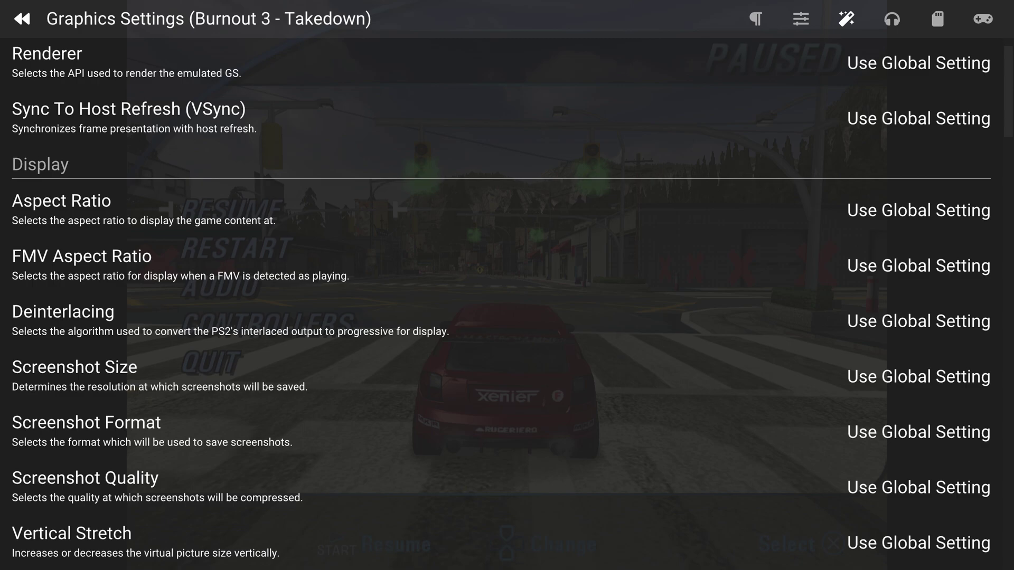
- Turn on Load Textures under Texture Replacement in the Burnout 3 graphics settings
key(Down)
key(Down)
key(Down)
key(Down)
key(Down)
key(Down)
key(Down)
key(Down)
key(Down)
key(Down)
key(Down)
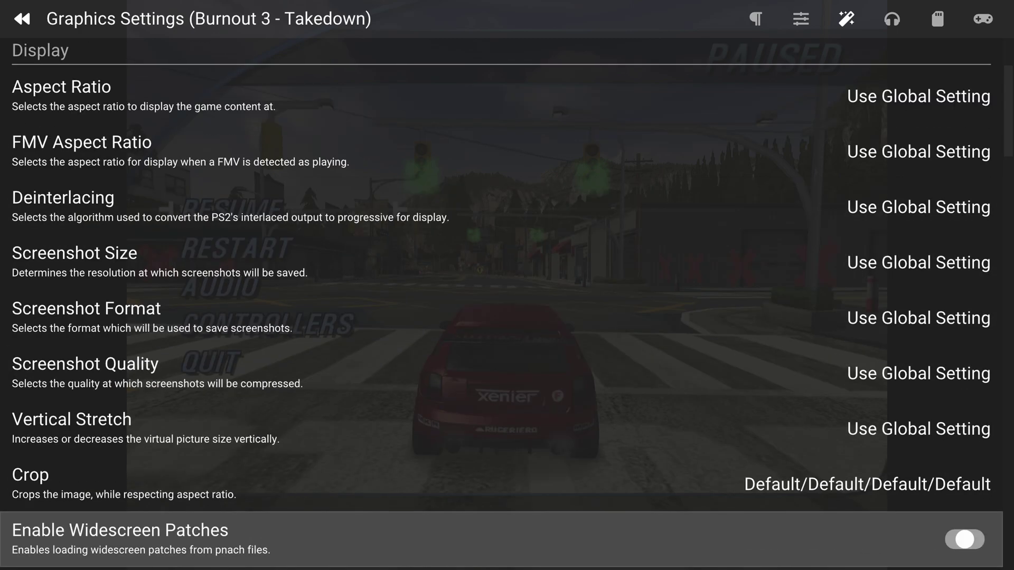
key(Down)
key(Down)
key(Down)
key(Down)
key(Down)
key(Down)
key(Down)
key(Down)
key(Down)
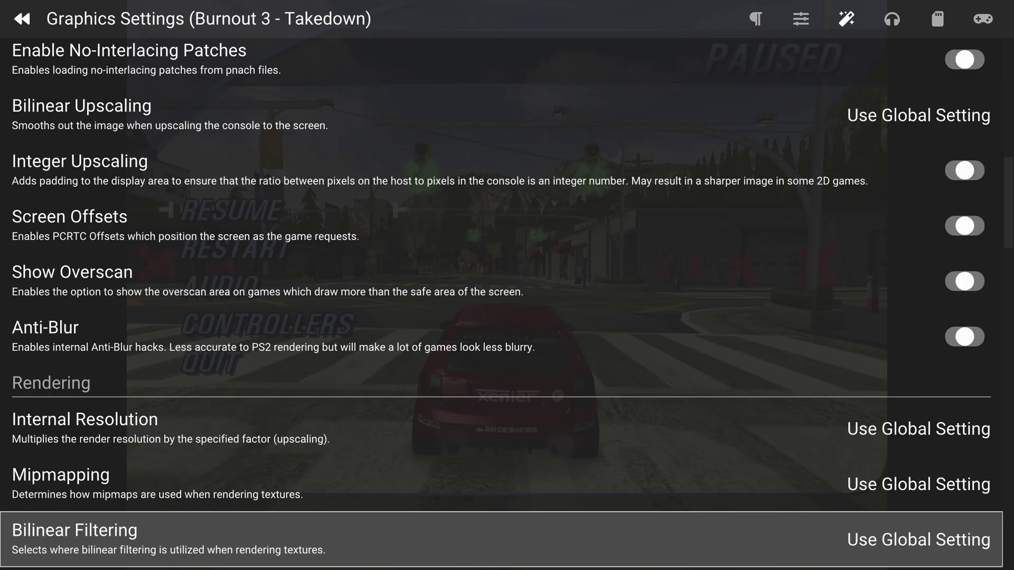
key(Down)
key(Down)
key(Down)
key(Down)
key(Down)
key(Down)
key(Down)
key(Down)
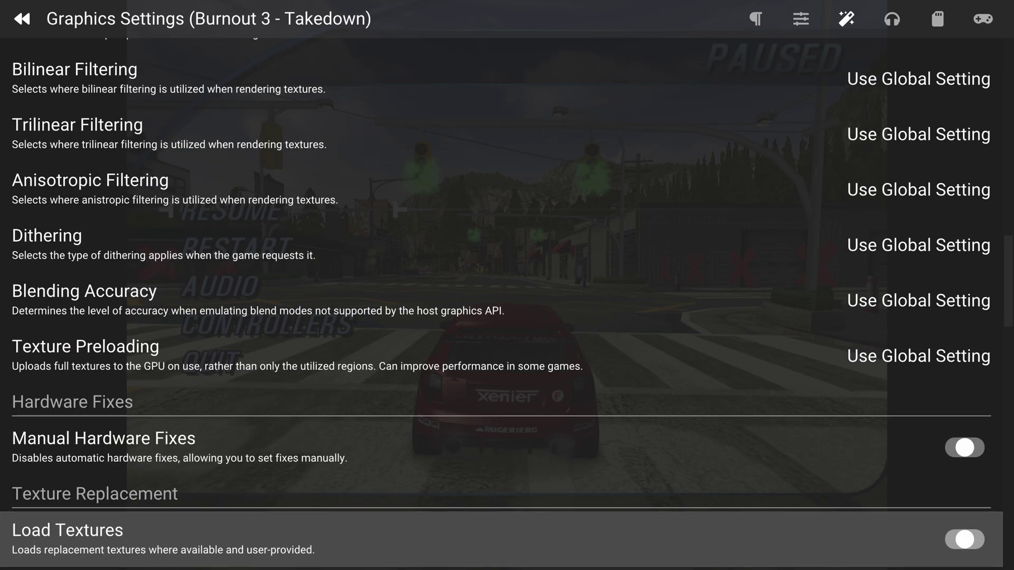
key(Down)
key(Up)
key(Up)
key(Up)
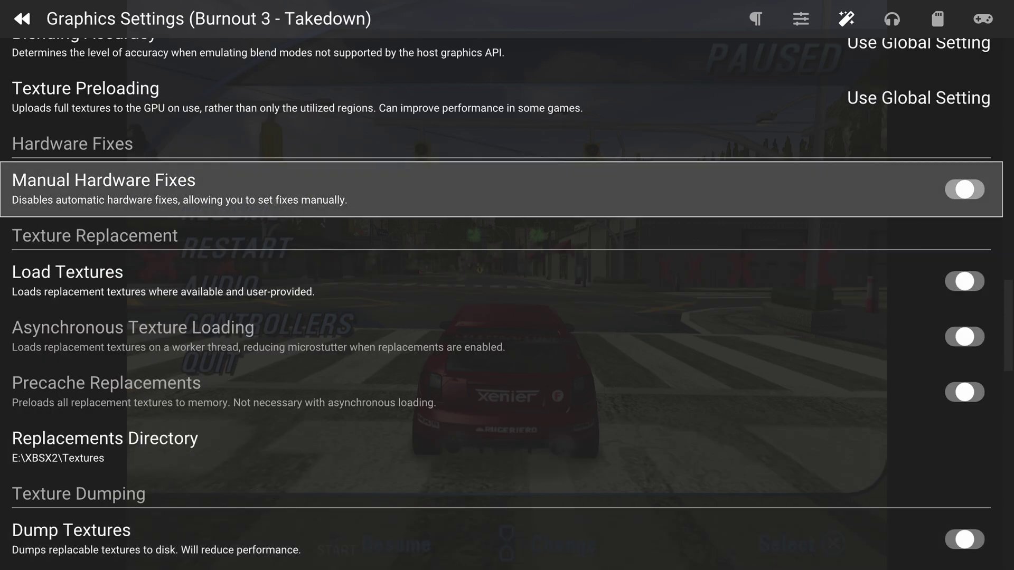
key(Down)
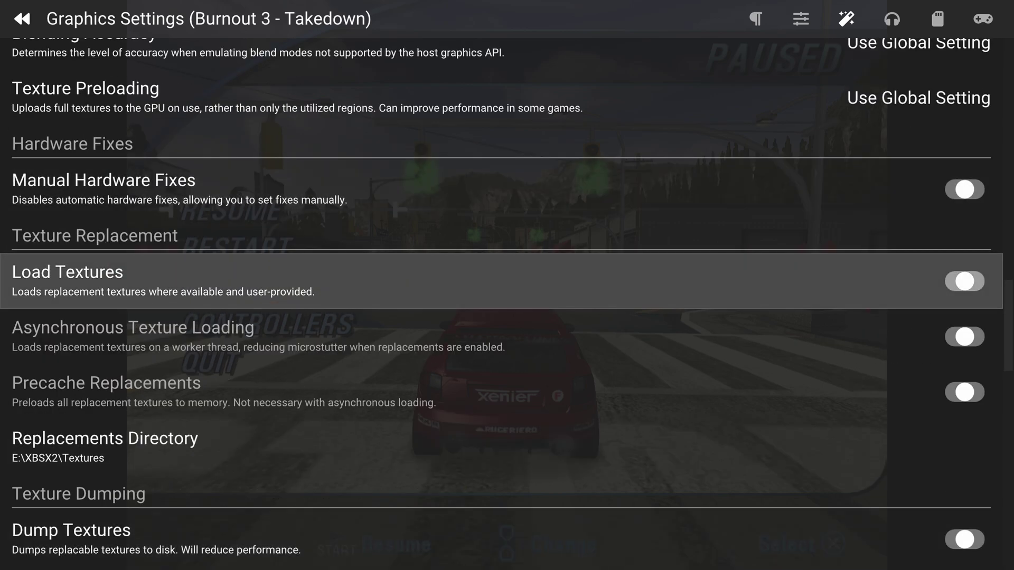
key(Return)
- Turn on Asynchronous Texture Loading for Burnout 3 and return to the running game
key(Down)
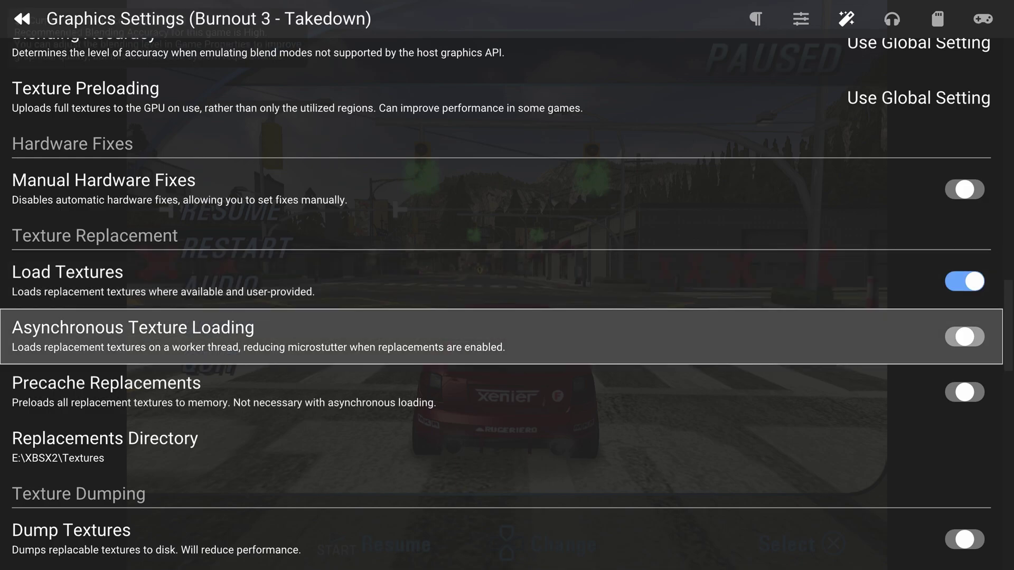
key(Return)
key(Down)
key(Down)
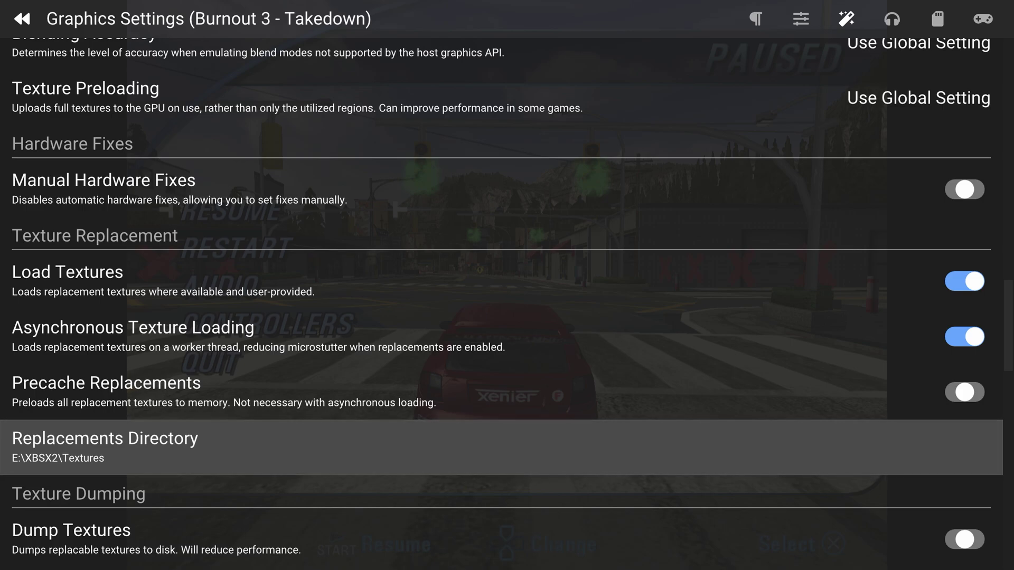
key(Escape)
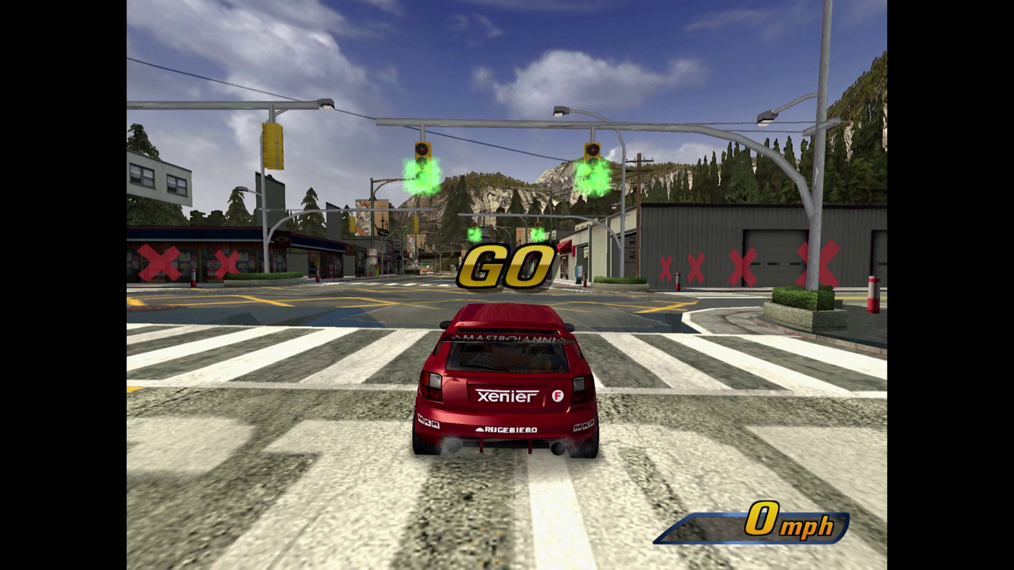
- Pause the race and toggle texture replacements off and on to compare the original and HD textures
key(Return)
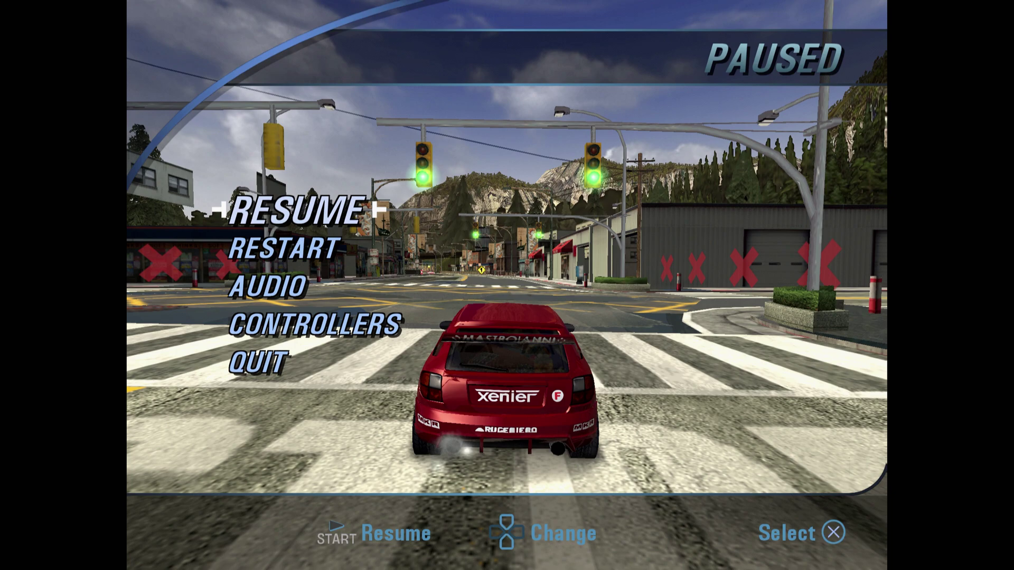
key(F8)
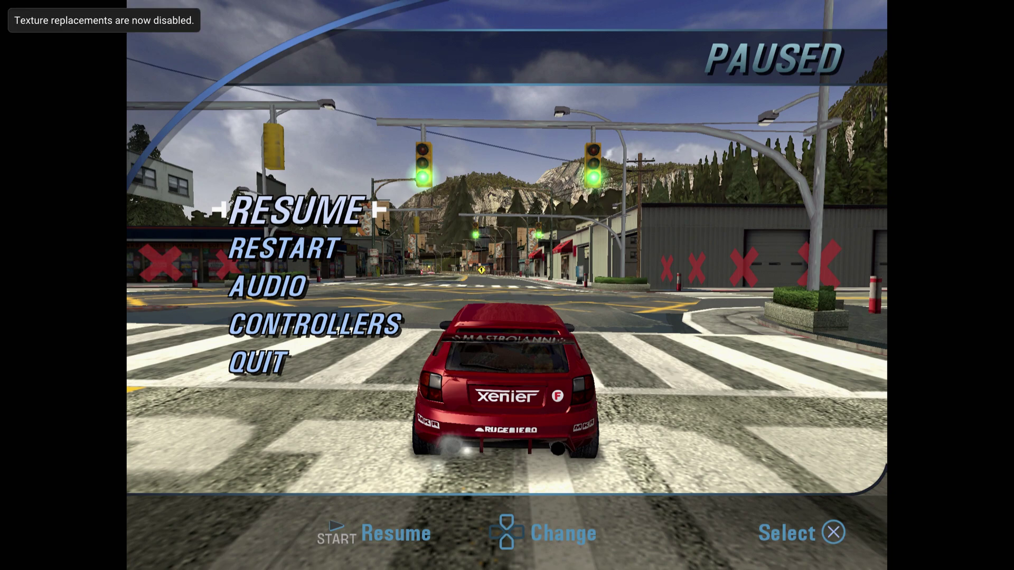
key(F8)
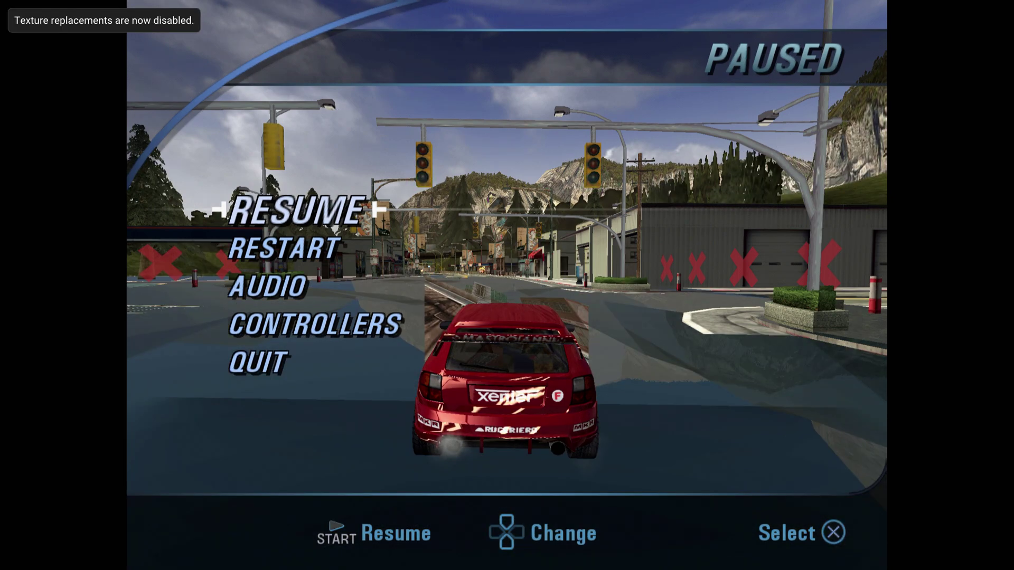
key(ctrl+t)
key(ctrl+t)
key(ctrl+t)
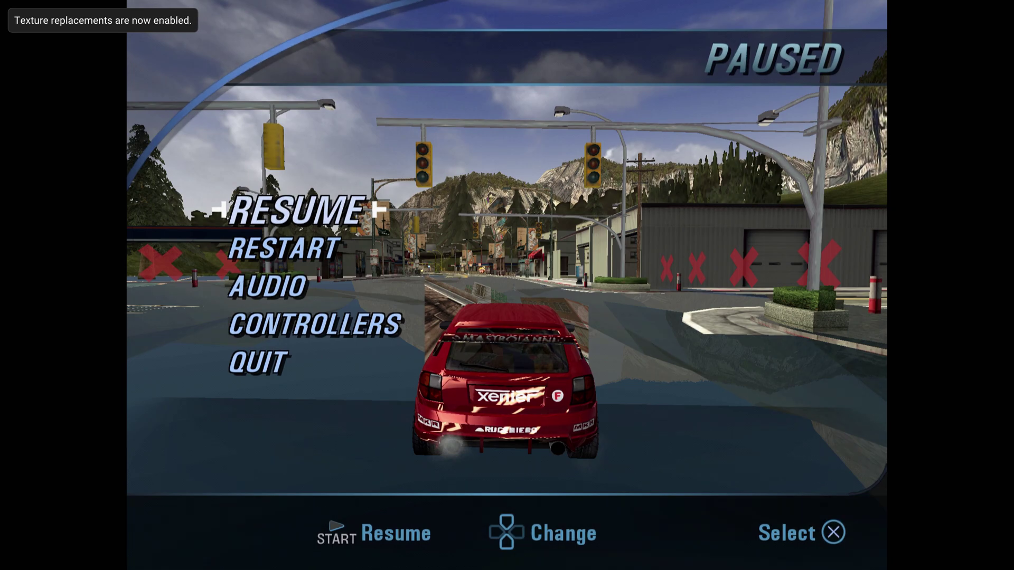
key(ctrl+t)
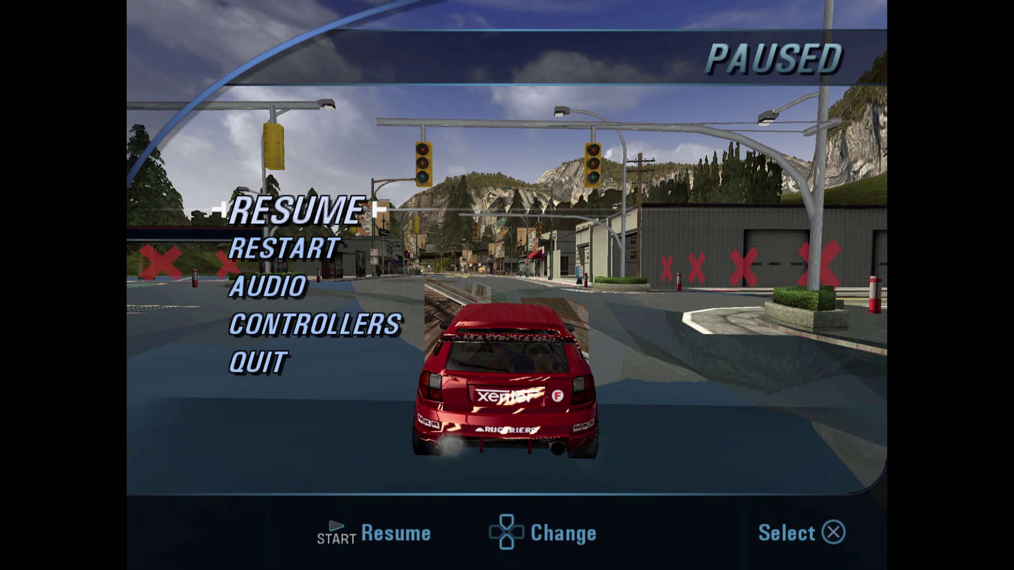
key(ctrl+t)
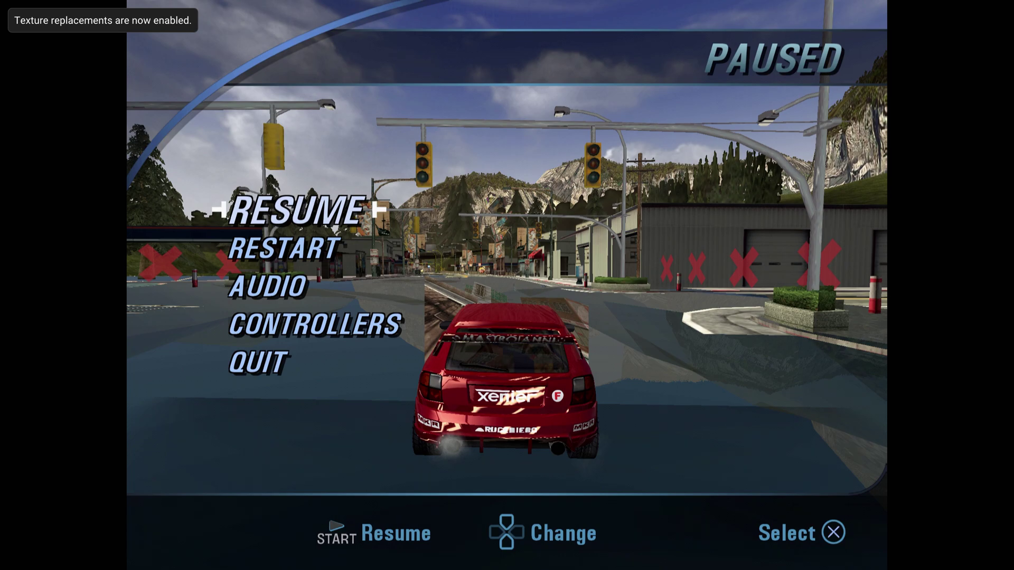
- Compare the paused Burnout 3 race with texture replacements off and on, and resume driving down the street
key(ctrl+t)
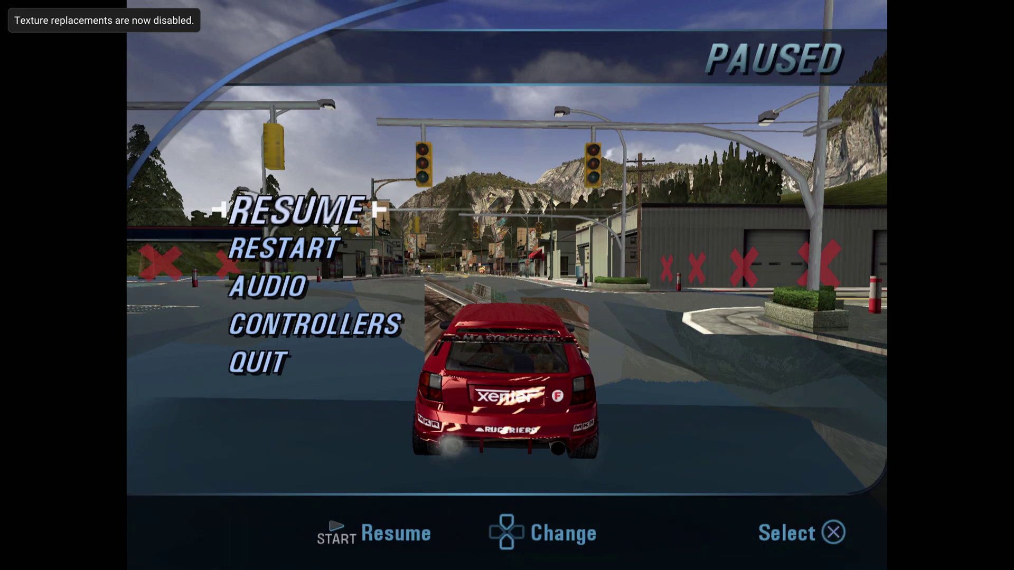
key(ctrl+t)
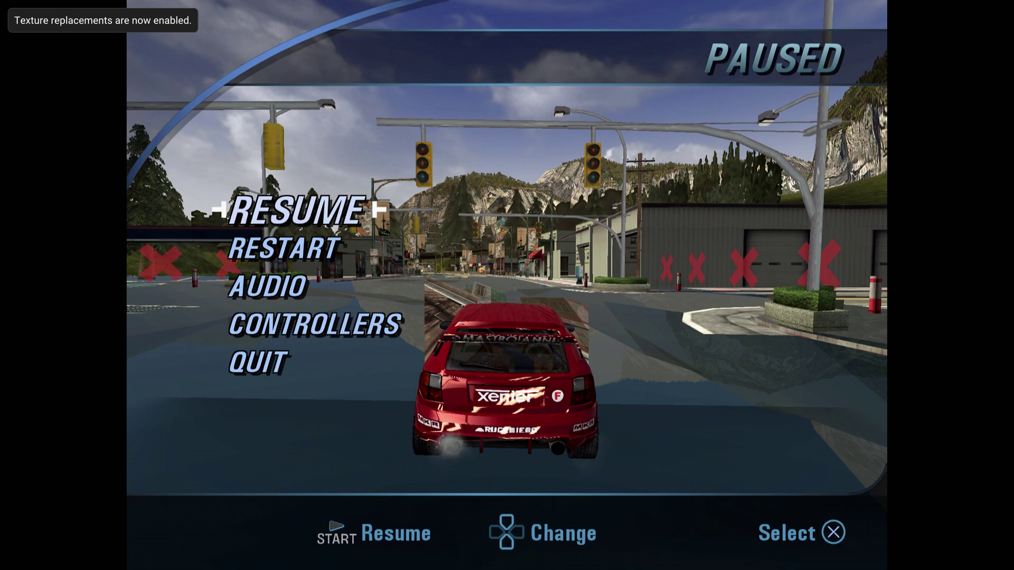
key(Return)
key(Up)
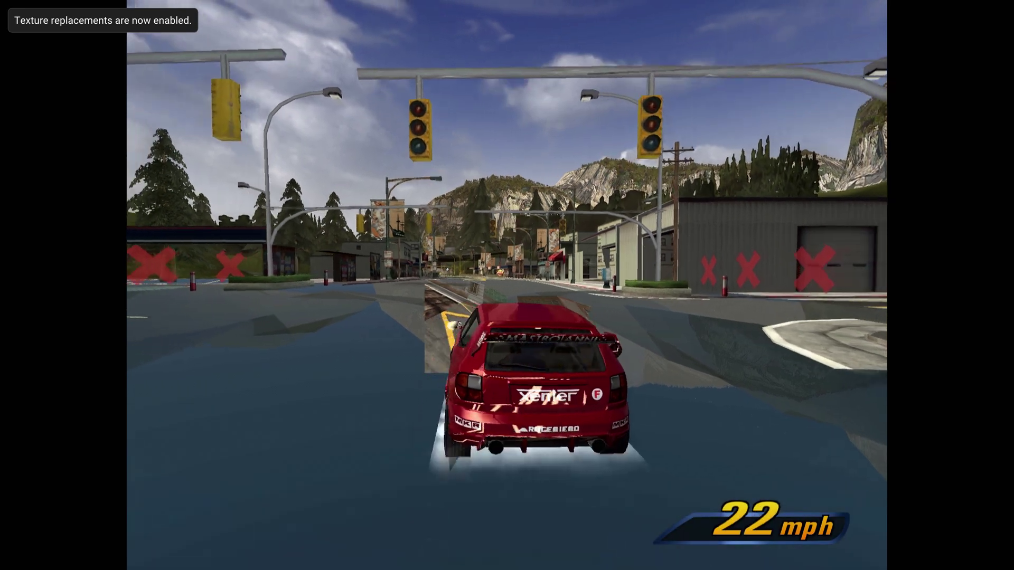
key(Right)
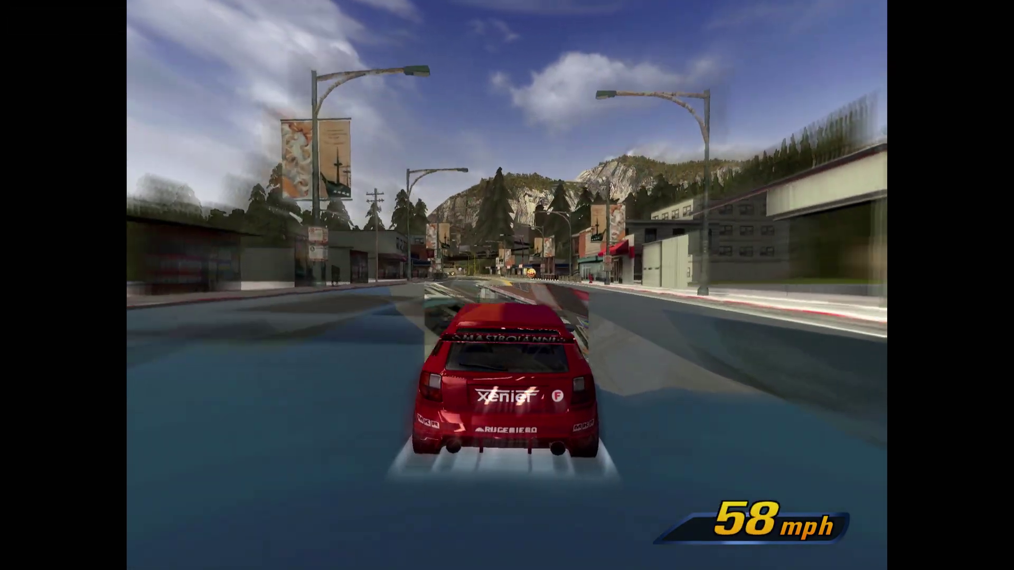
- Pause the Burnout 3 race, reload the texture replacements and resume the race
key(Return)
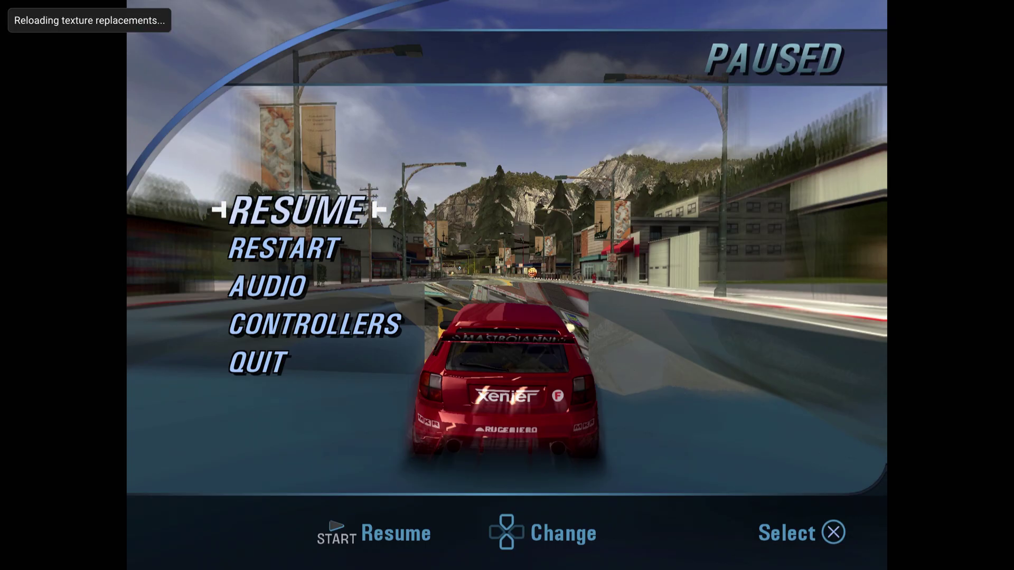
key(Return)
key(space)
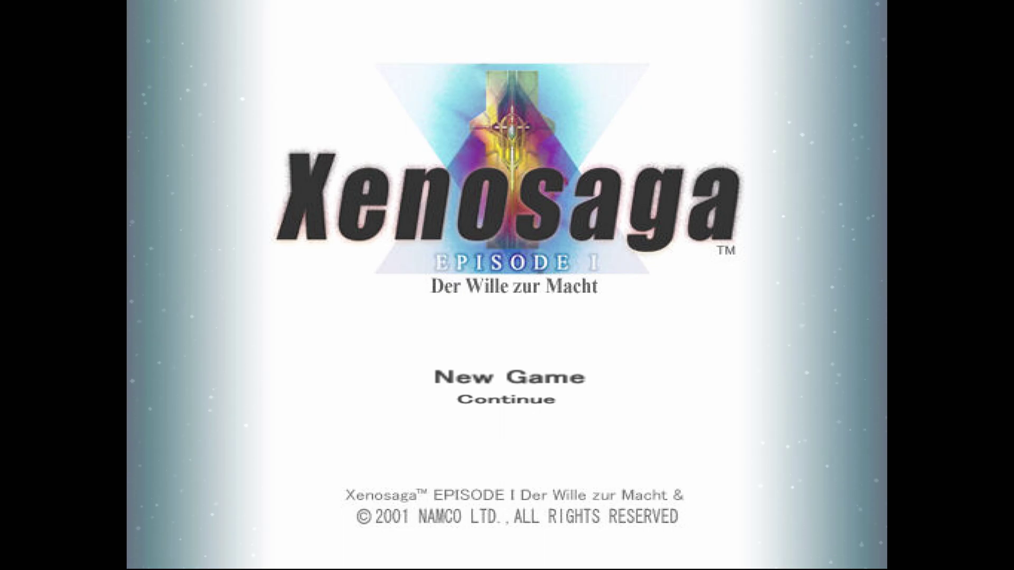
- Open the graphics settings in the game properties of the running Xenosaga Episode I
key(Escape)
key(Down)
key(Down)
key(Down)
key(Down)
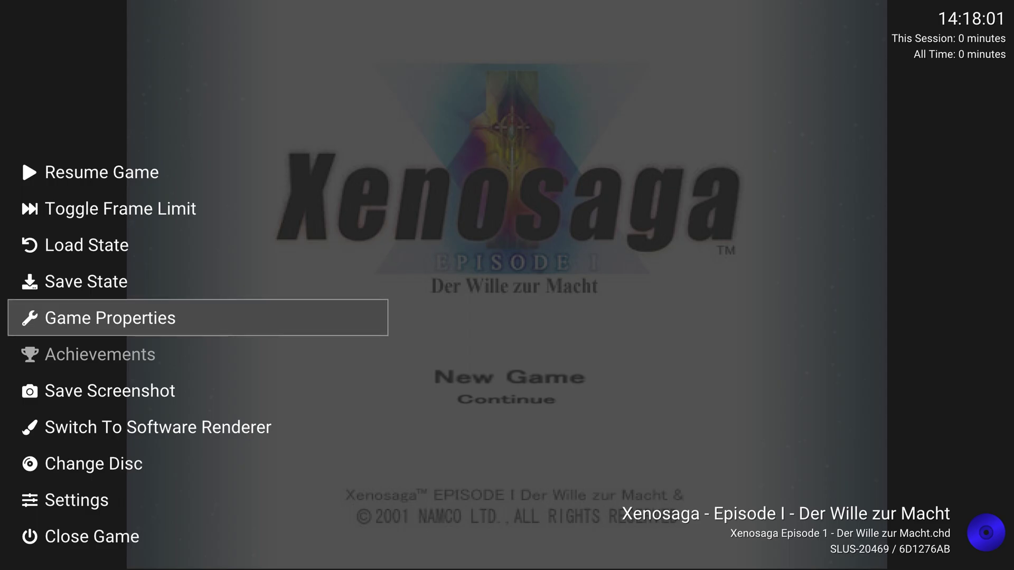
key(Return)
key(Right)
key(Right)
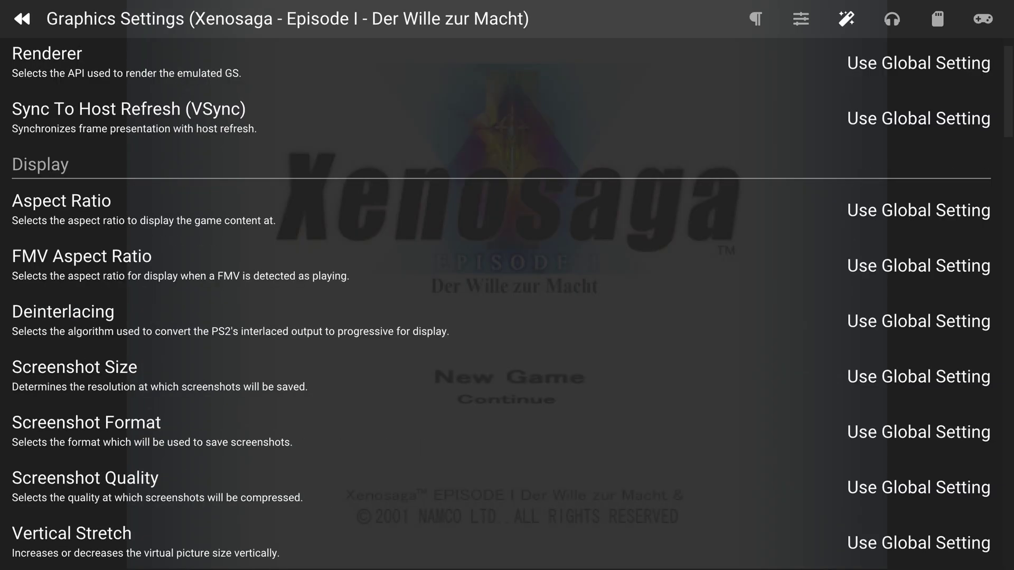
- Turn on Load Textures and Asynchronous Texture Loading for Xenosaga Episode I and return to the game
key(Down)
key(Down)
key(Down)
key(Down)
key(Down)
key(Down)
key(Down)
key(Down)
key(Down)
key(Down)
key(Down)
key(Down)
key(Down)
key(Down)
key(Down)
key(Down)
key(Down)
key(Down)
key(Down)
key(Down)
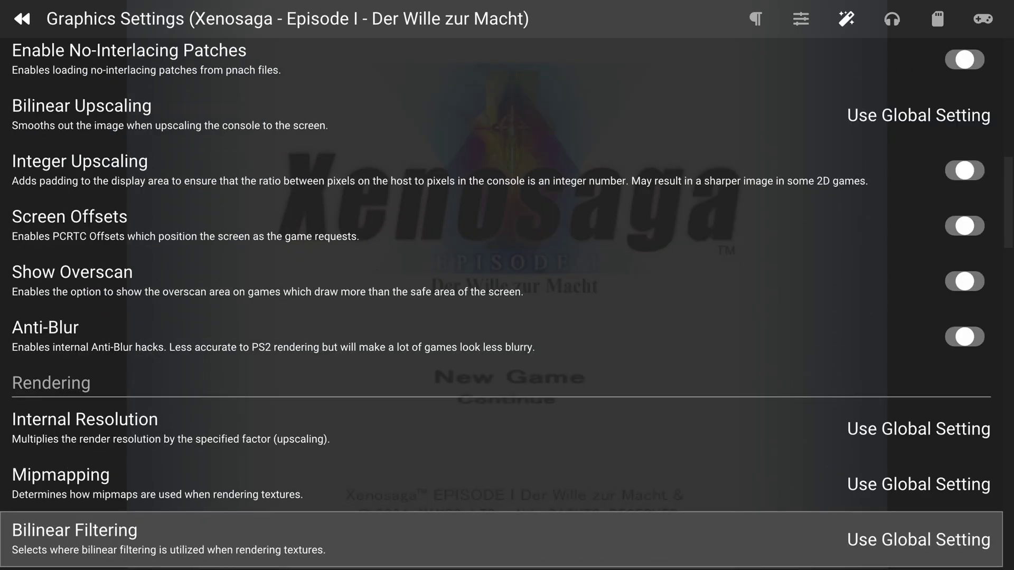
key(Down)
key(Down)
key(Down)
key(Down)
key(Down)
key(Down)
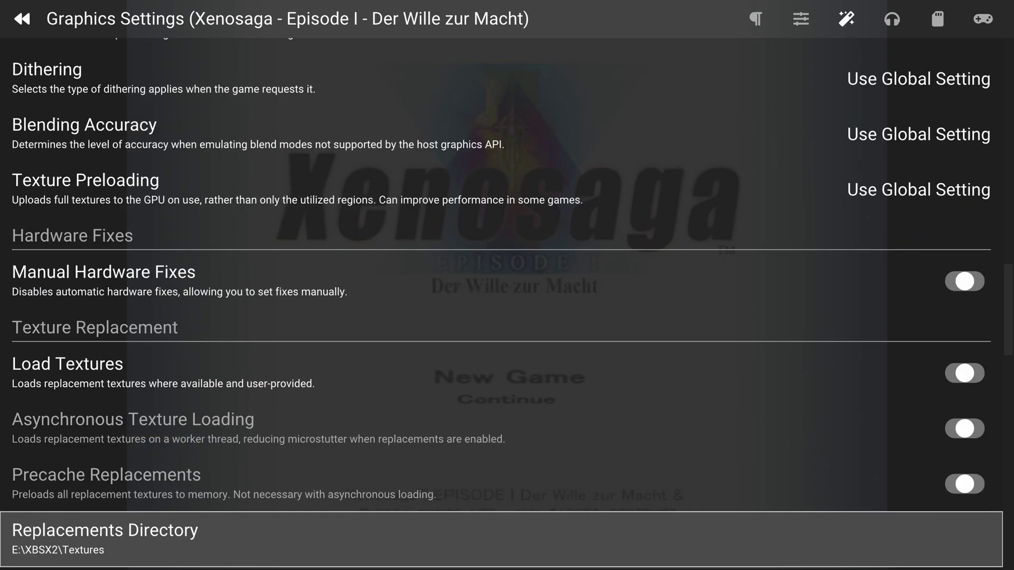
key(Up)
key(Up)
key(Down)
key(Return)
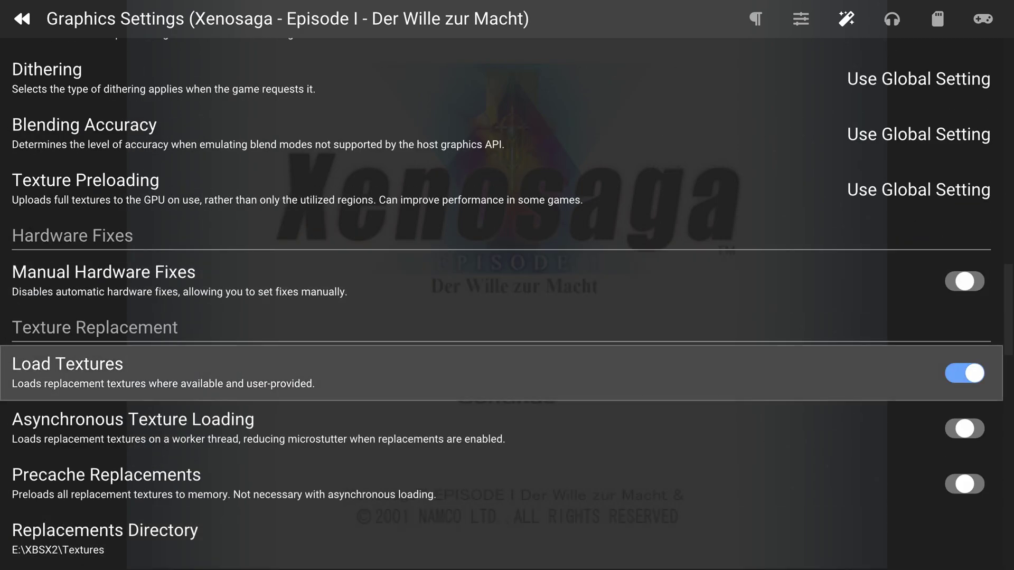
key(Down)
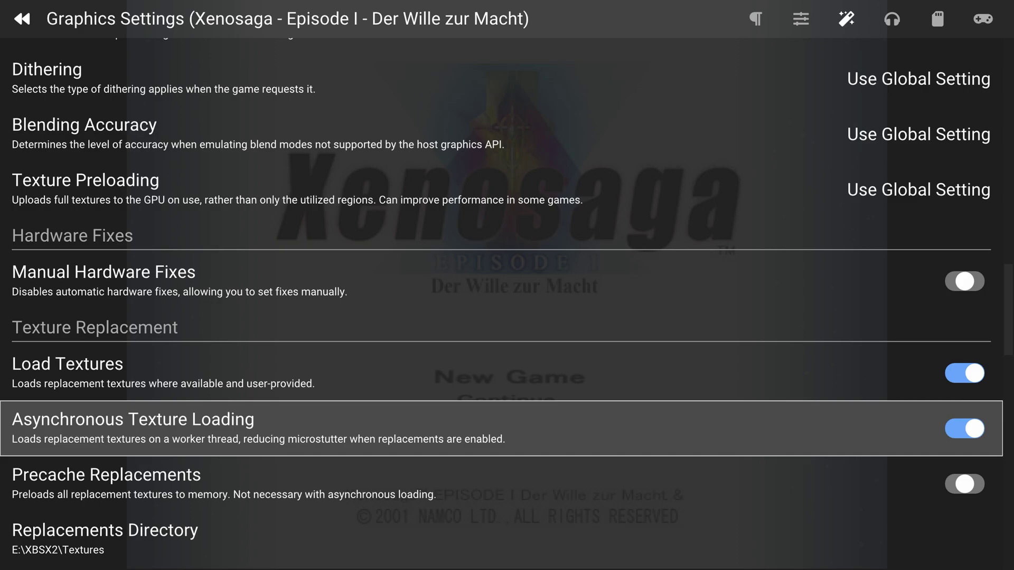
key(Escape)
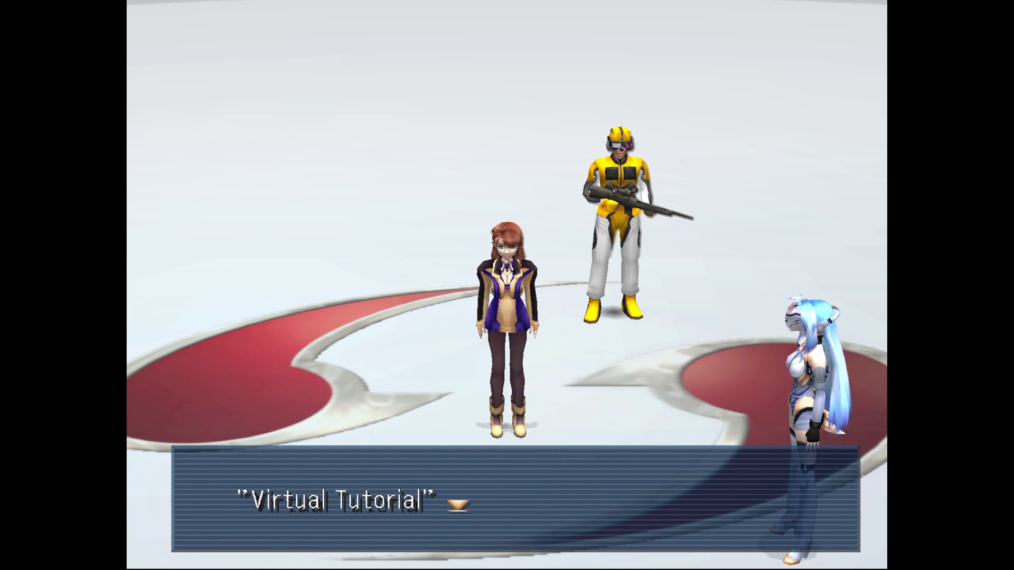
- Toggle texture replacements off and on in the Virtual Tutorial scene and the party menu to compare Xenosaga Episode I's textures
key(F12)
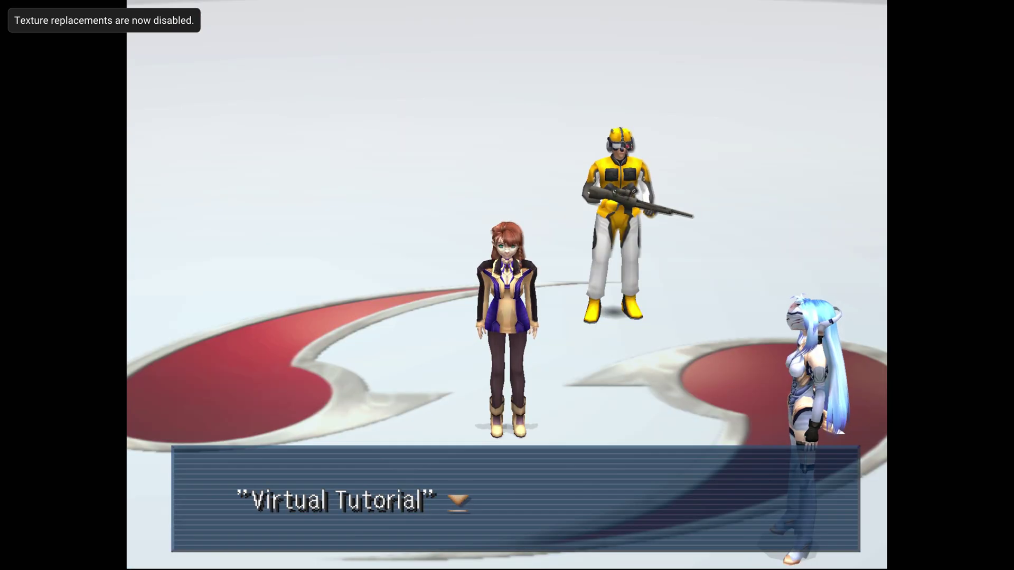
key(F12)
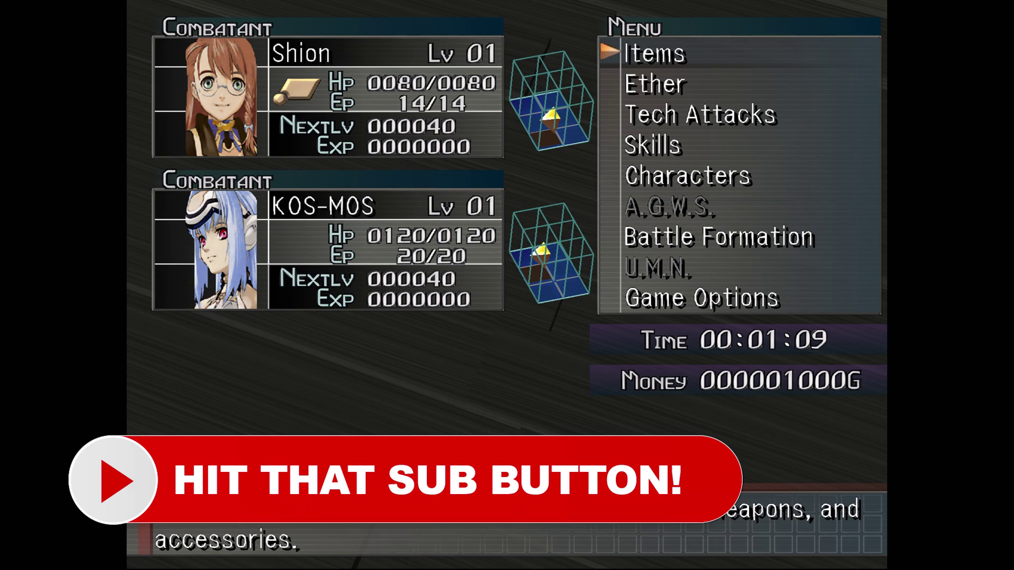
key(F12)
key(F12)
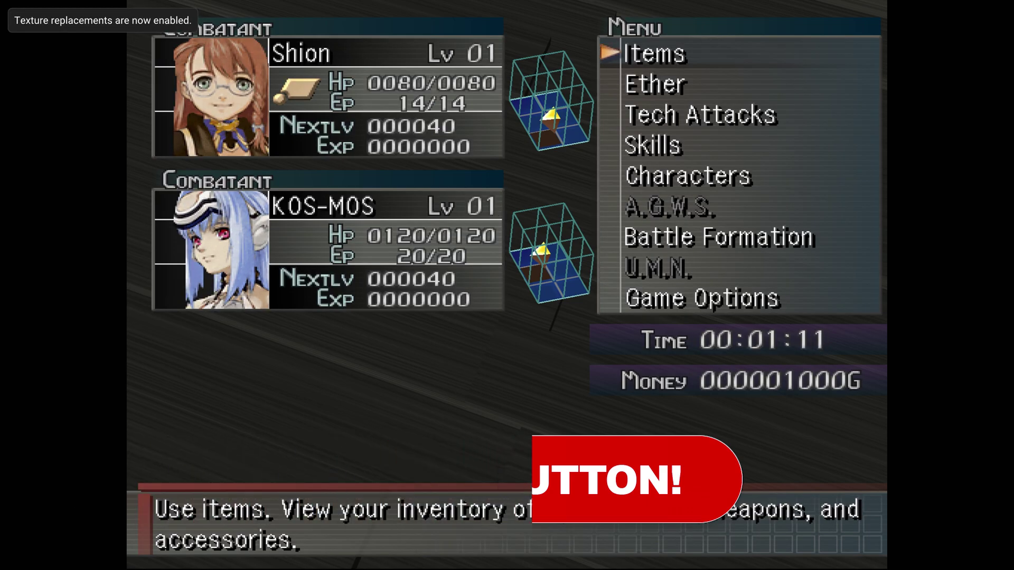
- Open the graphics settings in the game properties of the running Xenosaga Episode II disc 1
key(Escape)
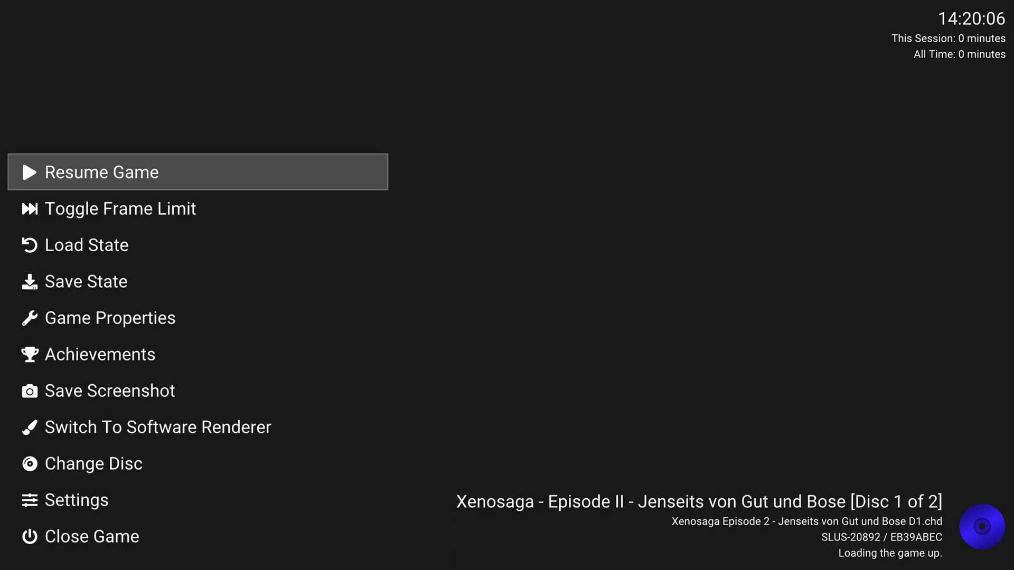
key(Down)
key(Down)
key(Down)
key(Down)
key(Down)
key(Down)
key(Down)
key(Down)
key(Down)
key(Up)
key(Up)
key(Up)
key(Up)
key(Up)
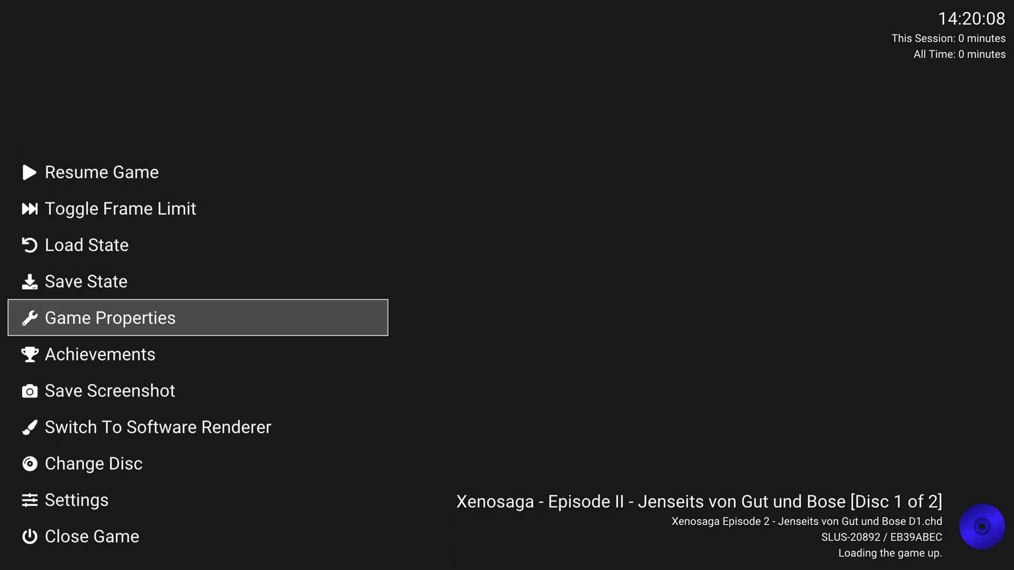
key(Return)
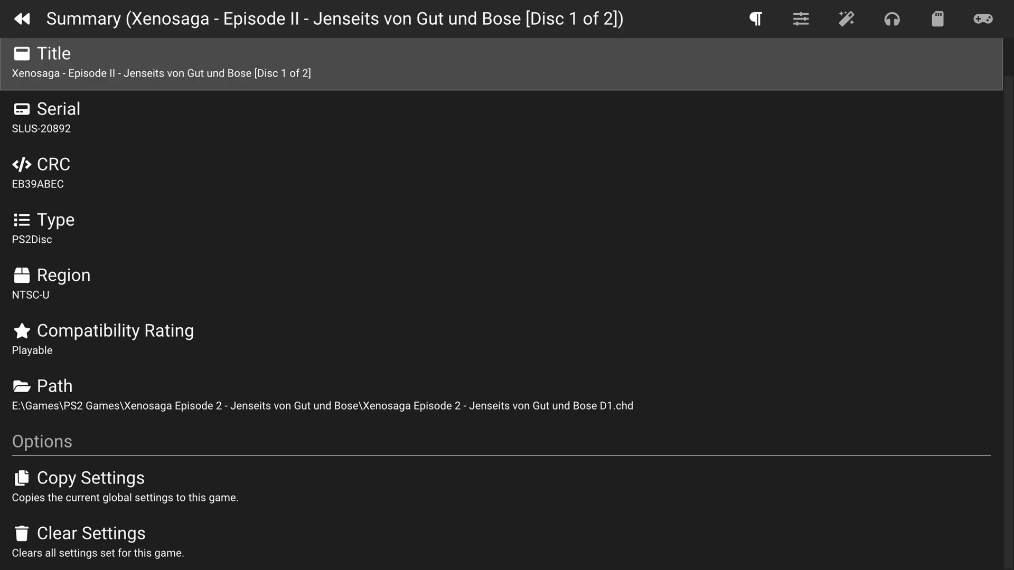
key(Right)
key(Right)
- Turn on Load Textures and Asynchronous Texture Loading under Texture Replacement for Xenosaga Episode II
key(Down)
key(Down)
key(Down)
key(Down)
key(Down)
key(Down)
key(Down)
key(Down)
key(Down)
key(Down)
key(Down)
key(Down)
key(Down)
key(Down)
key(Down)
key(Down)
key(Down)
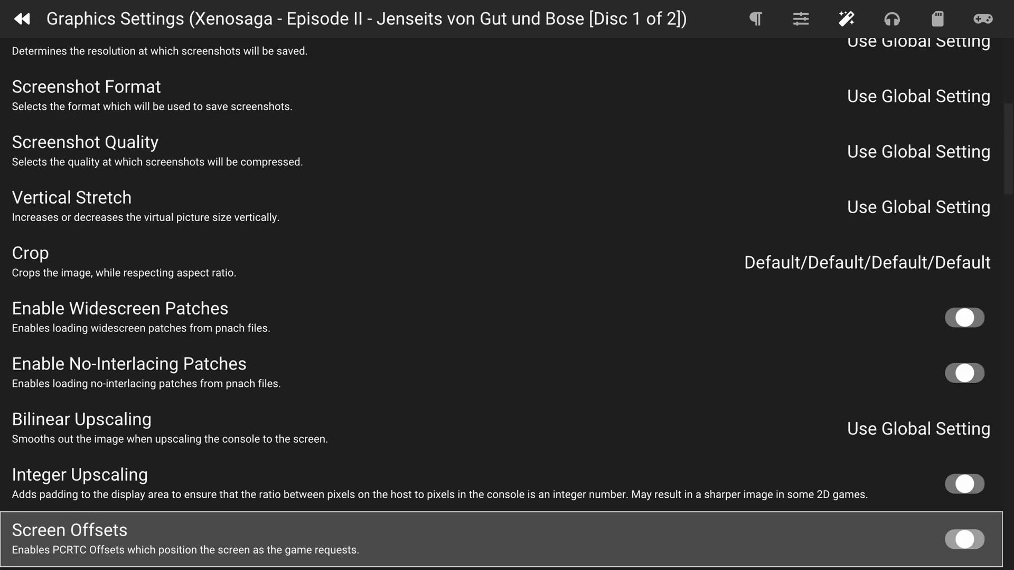
key(Down)
key(Down)
key(Down)
key(Down)
key(Down)
key(Down)
key(Down)
key(Down)
key(Down)
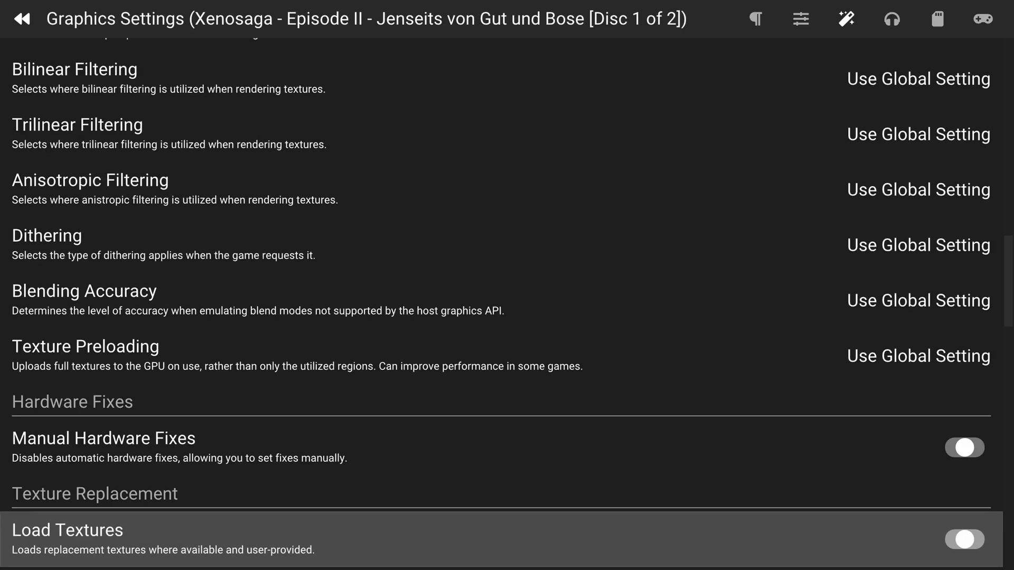
key(Down)
key(Down)
key(Down)
key(Up)
key(Up)
key(Up)
key(Up)
key(Down)
key(Return)
key(Down)
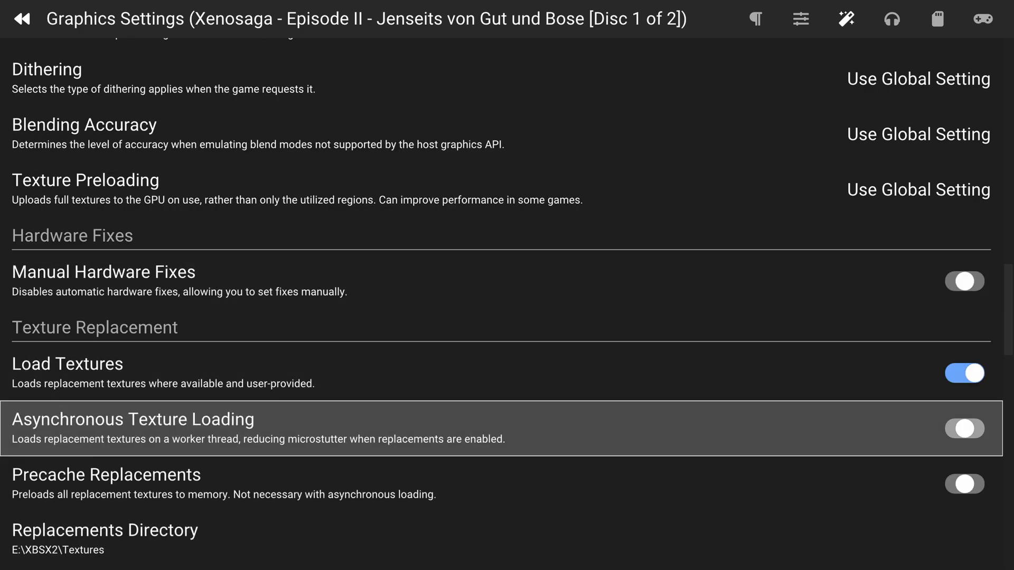
key(Return)
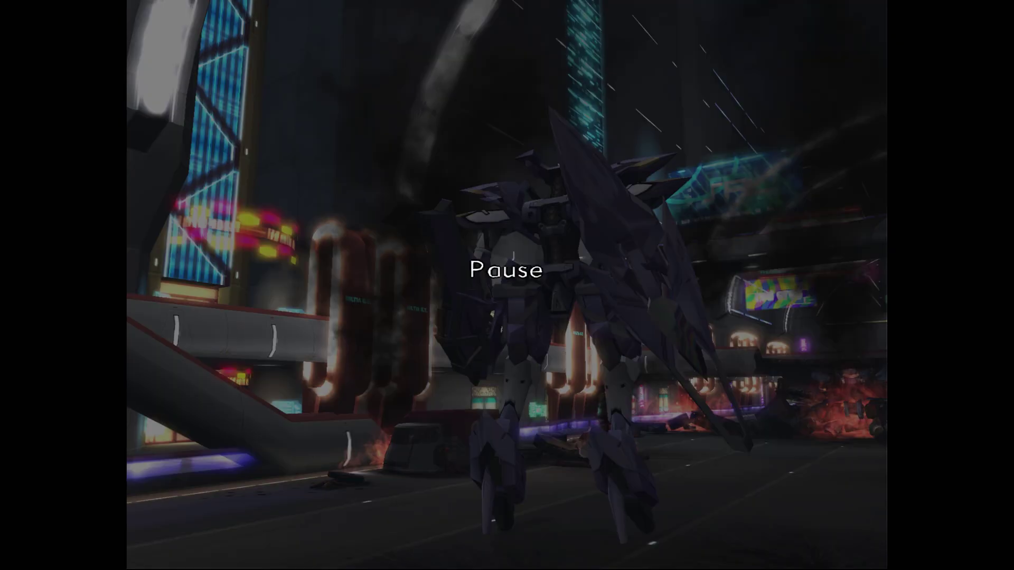
- Pause the Xenosaga Episode II city scenes and toggle texture replacements off and on to compare signs and dialogue text
key(F11)
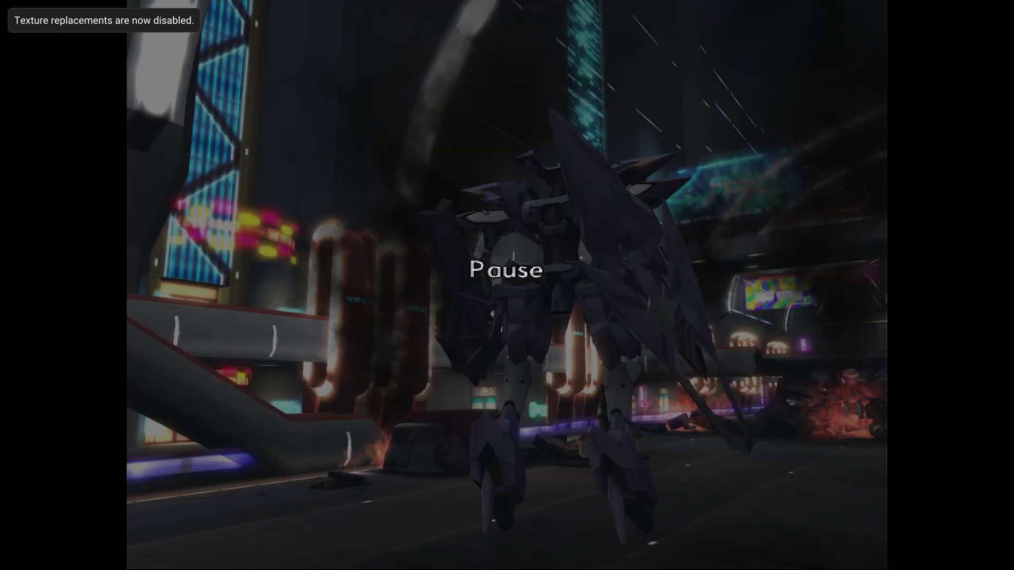
key(Escape)
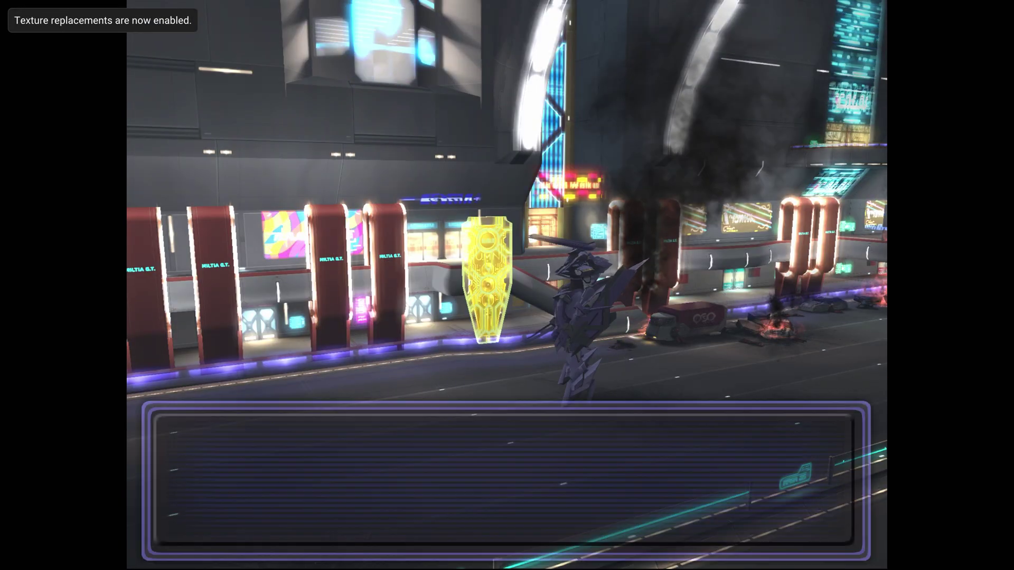
key(Escape)
key(F11)
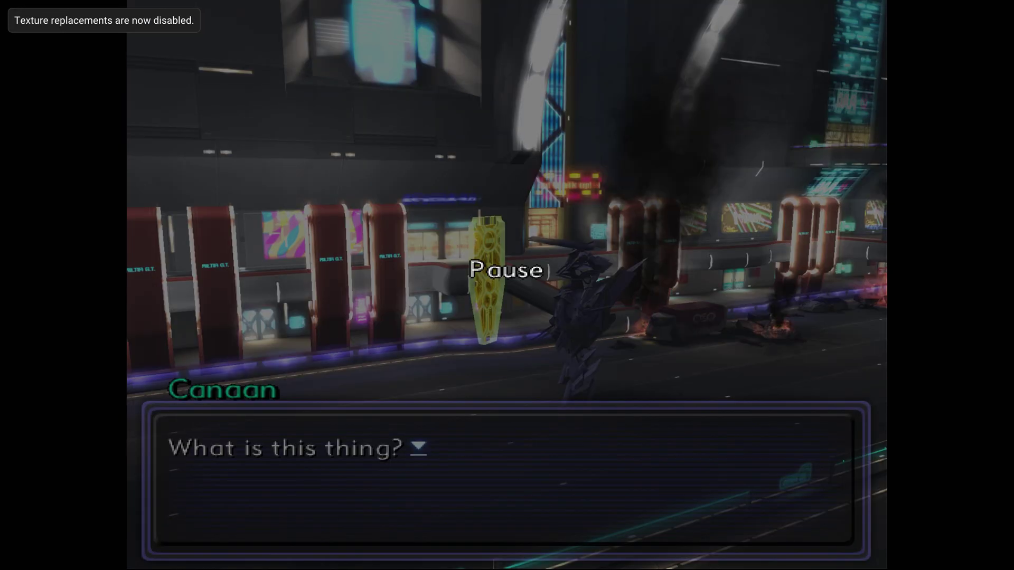
key(Escape)
key(Escape)
key(F11)
key(Escape)
key(k)
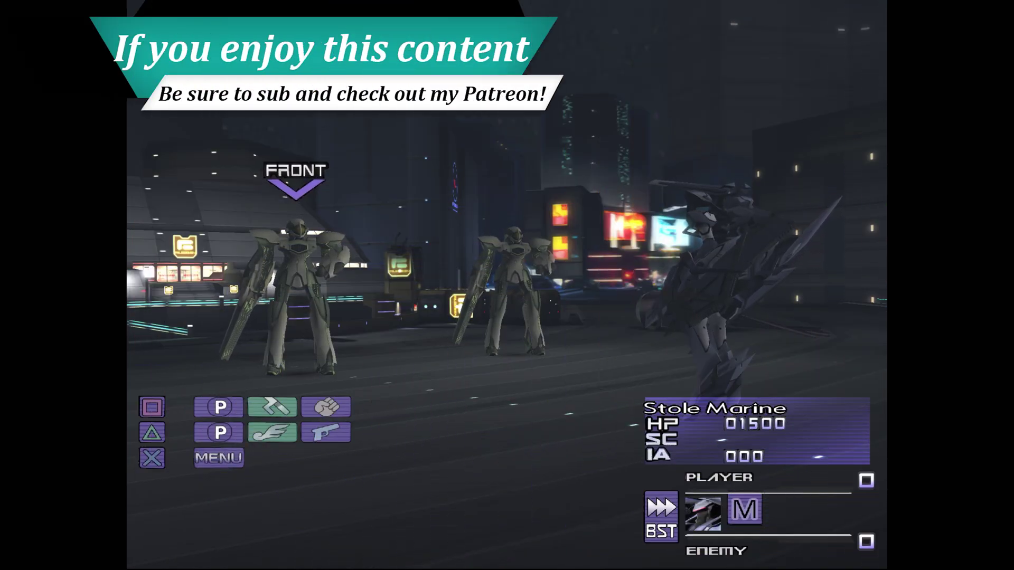
- Play the Xenosaga Episode II battle against the Stole Marines and page through the Boost tutorial to view the HD textures
key(Return)
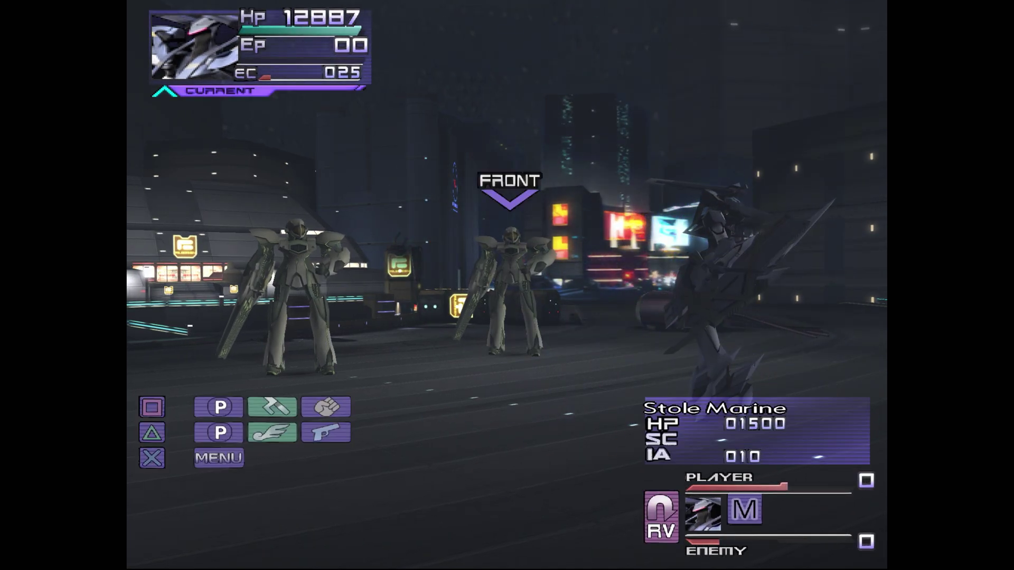
key(Return)
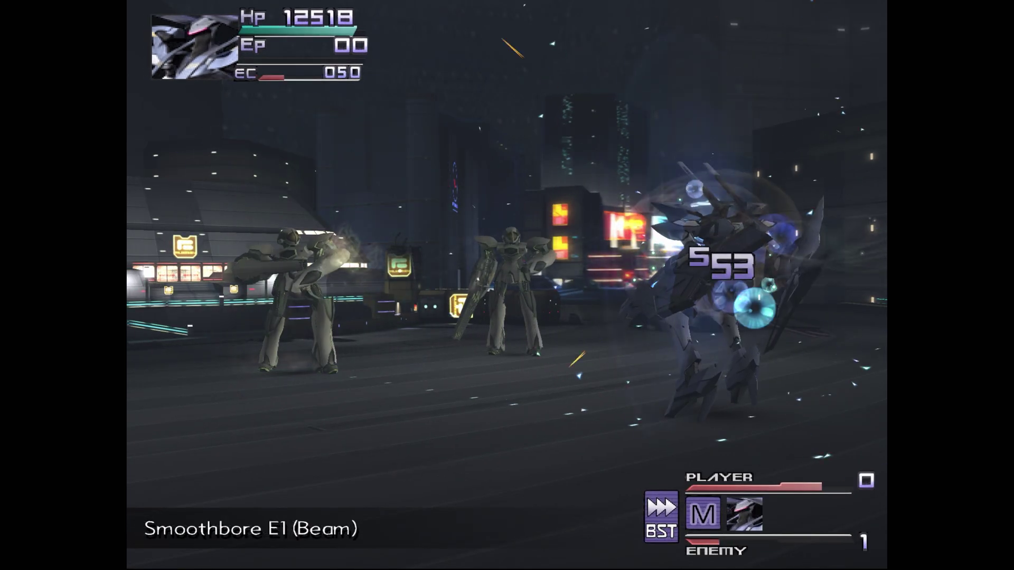
key(a)
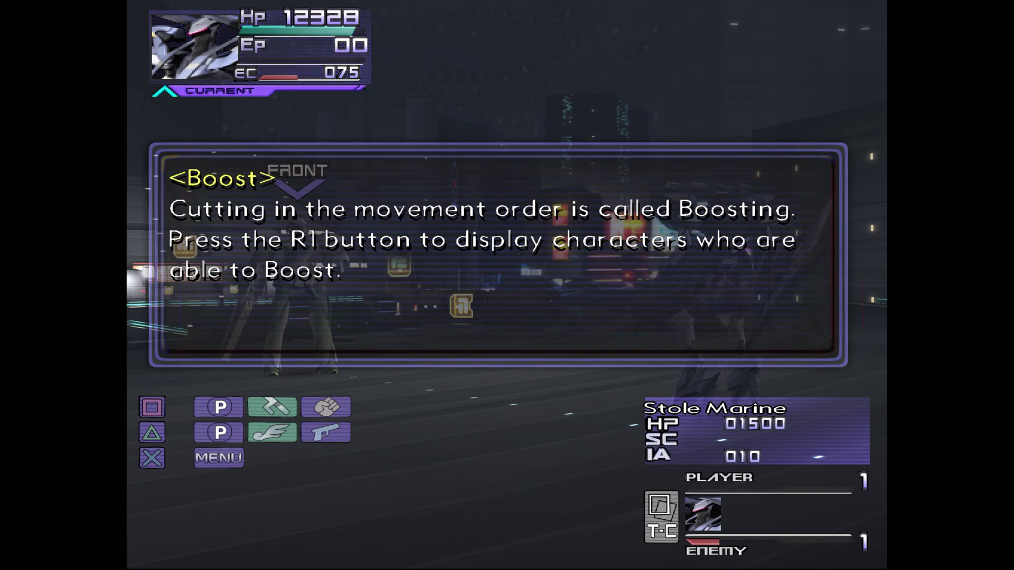
key(Return)
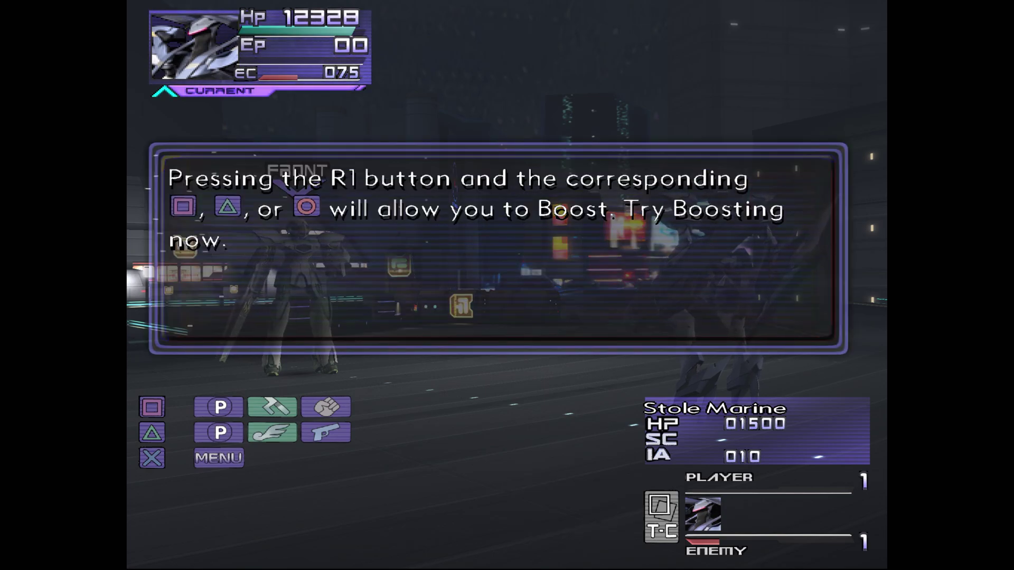
key(Return)
key(e)
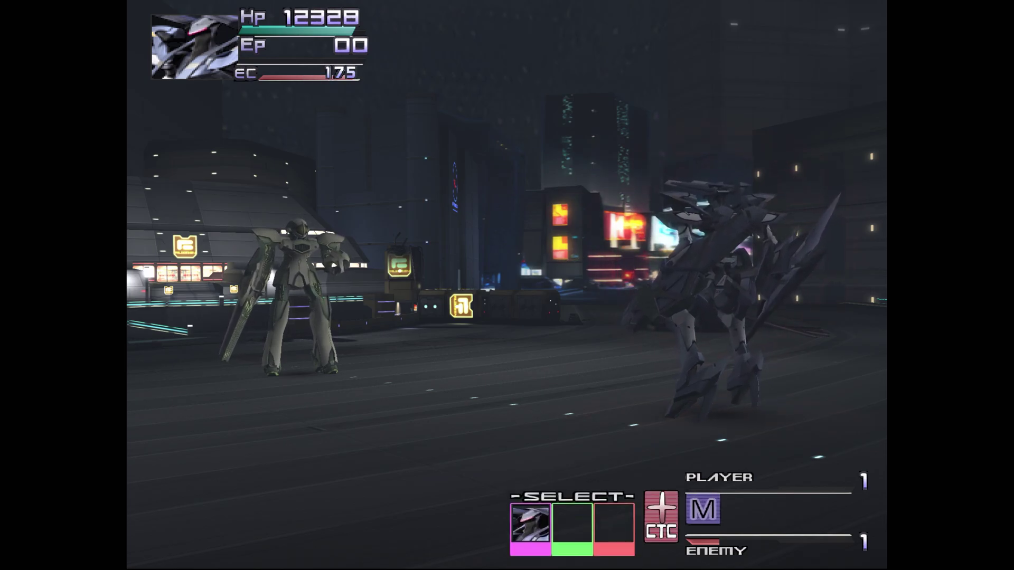
key(e)
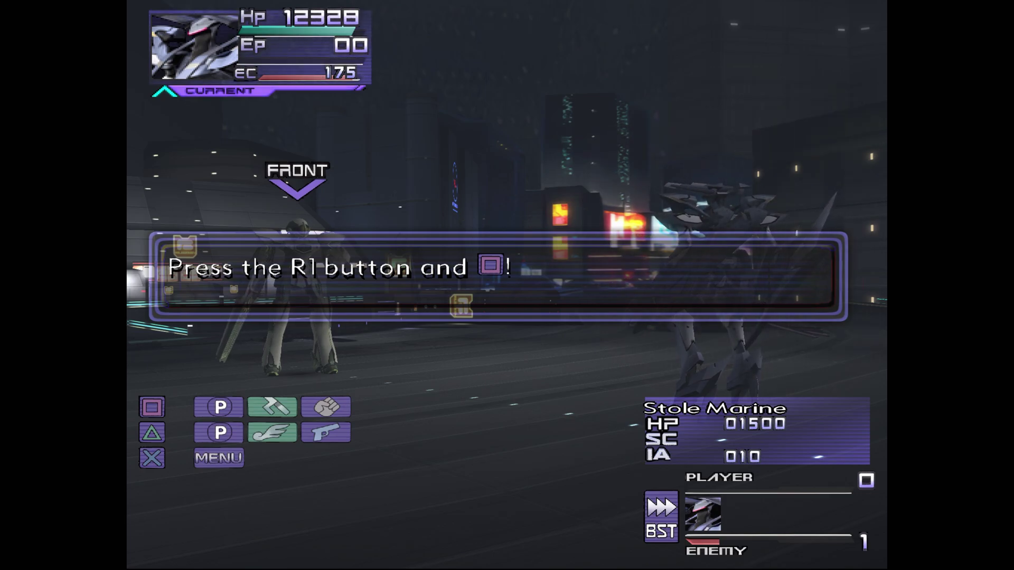